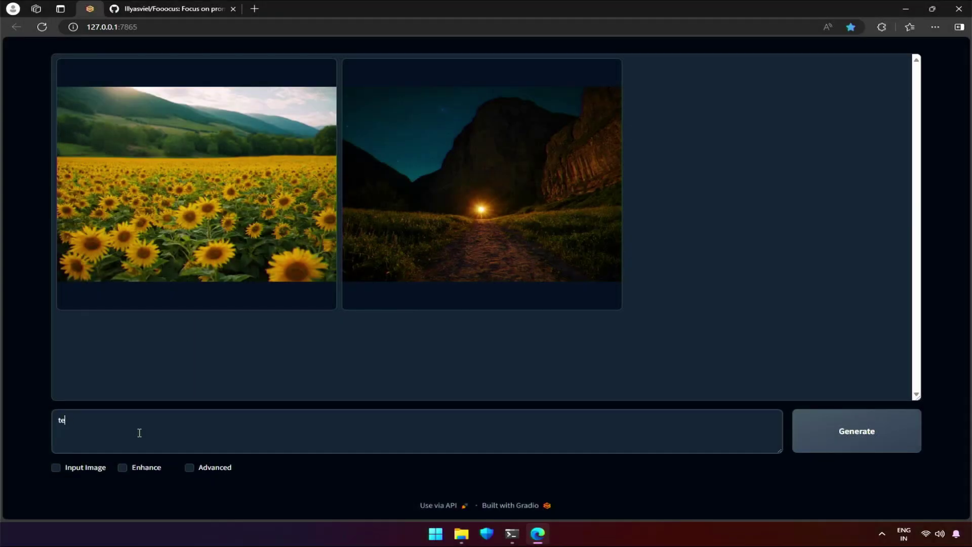
Enter the prompt 'women wearing white t-shirt standing on a road alone', correcting tshirt to t-shirt
key(BackSpace)
key(BackSpace)
text(women wearing white tshirt standing)
text( on a road alone)
key(ctrl+Left)
key(ctrl+Left)
key(ctrl+Left)
key(ctrl+Left)
key(ctrl+Left)
text(wearing white tshirt)
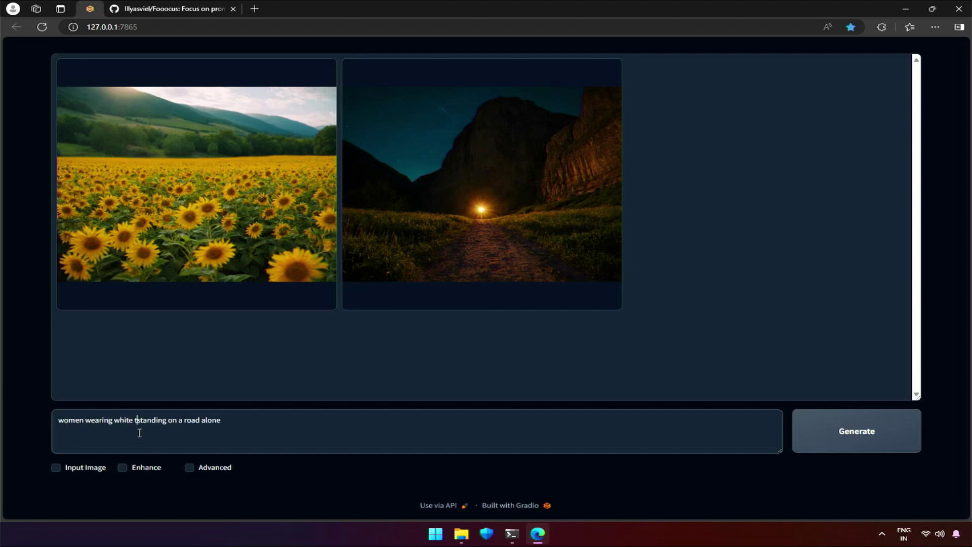
right_click(142, 422)
click(157, 331)
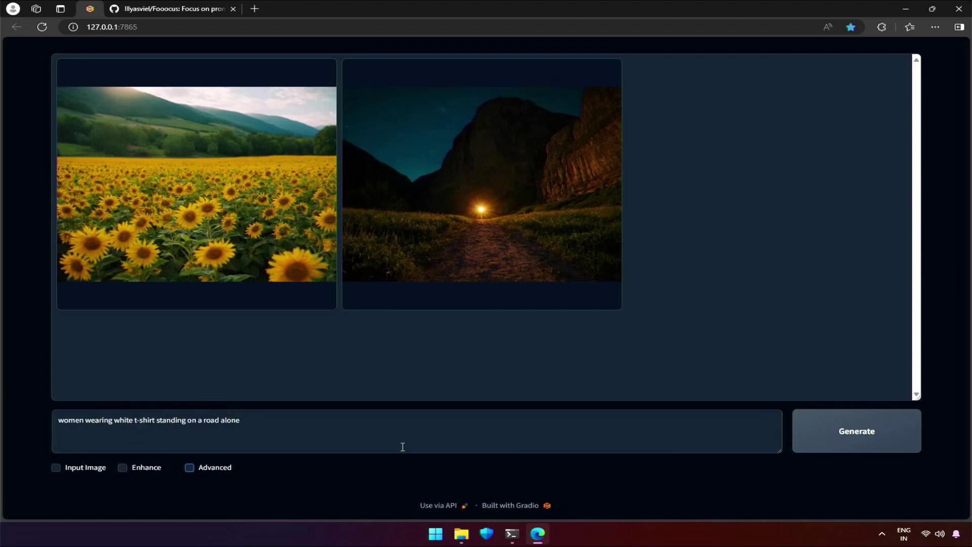
Generate the image and view the resulting photo full size before closing it
click(861, 431)
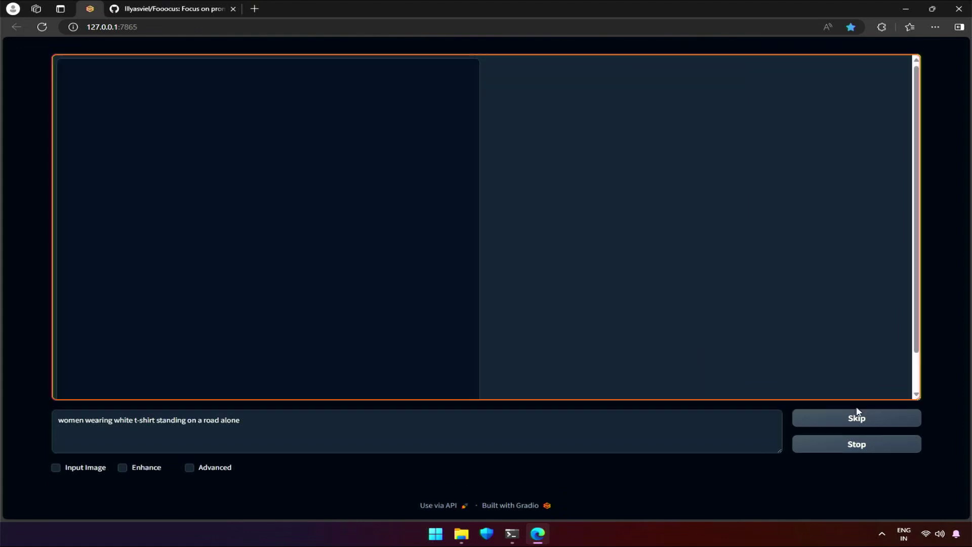
click(324, 264)
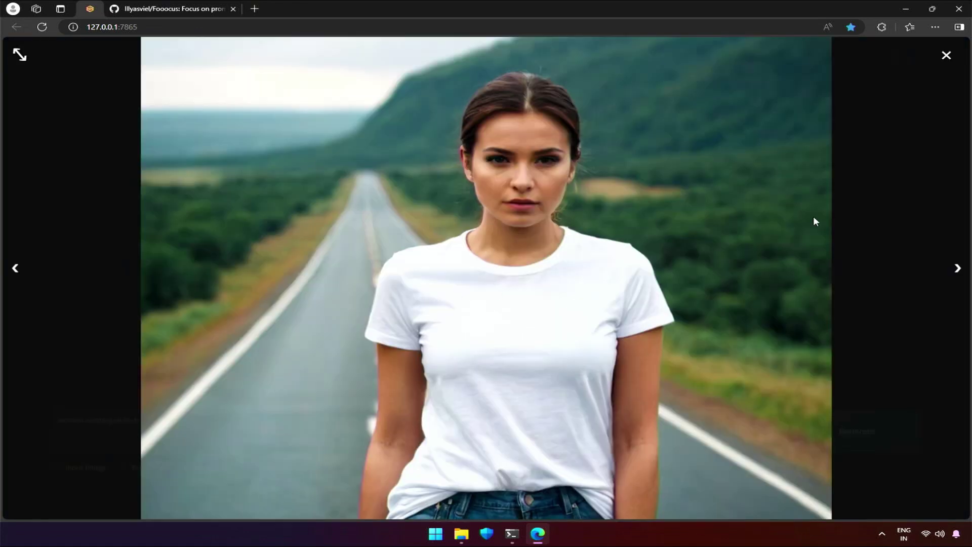
click(882, 212)
Enable Input Image, drag the generated road photo into the Enhance upload area, and check Enhance
click(102, 471)
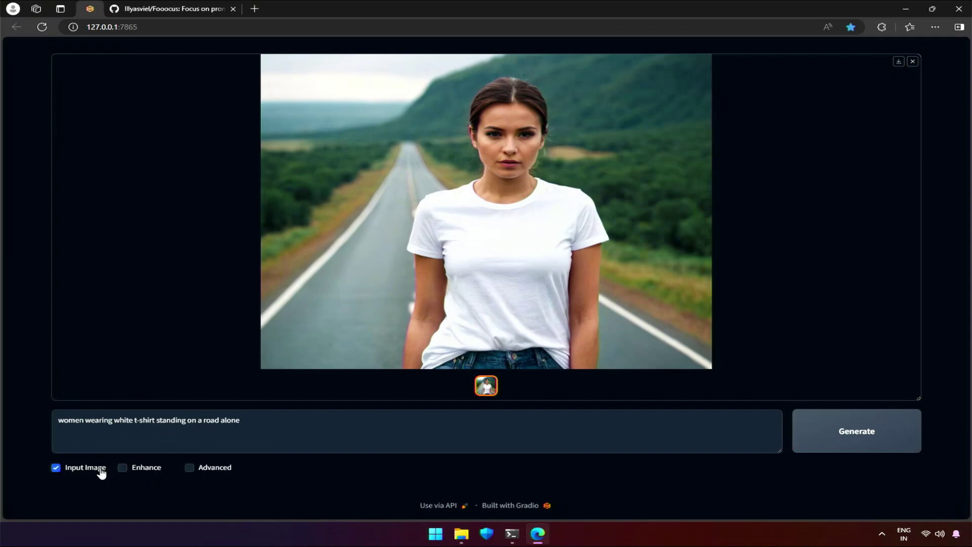
scroll(101, 471, down, 3)
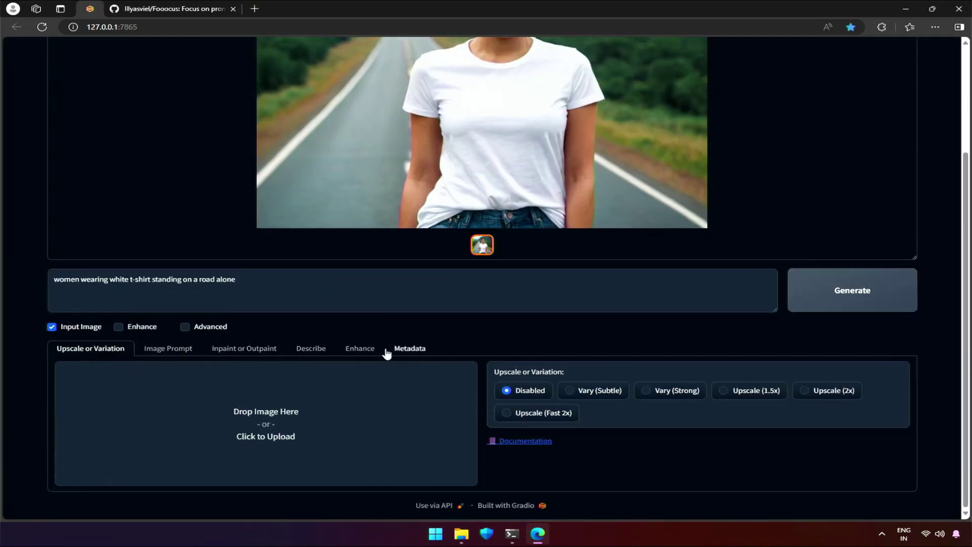
click(357, 353)
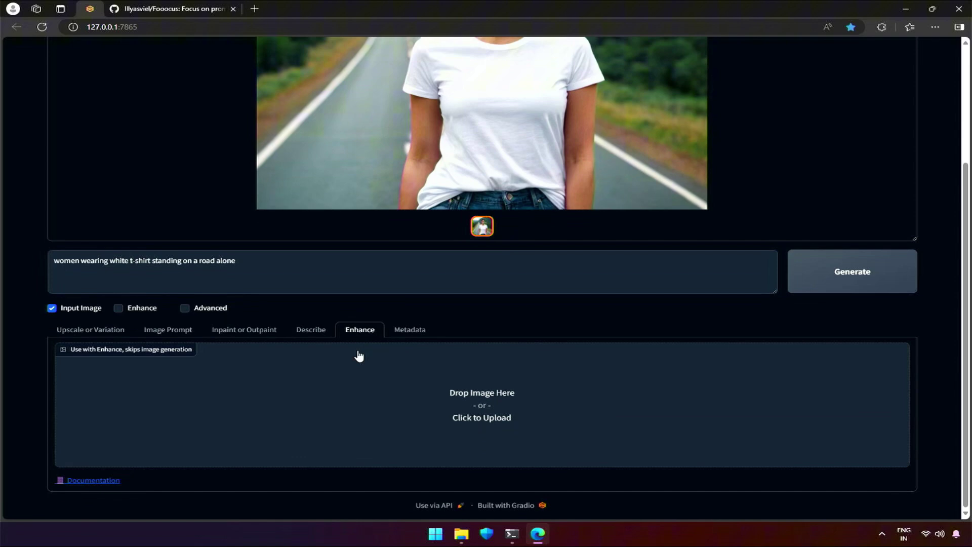
drag(493, 130, 547, 385)
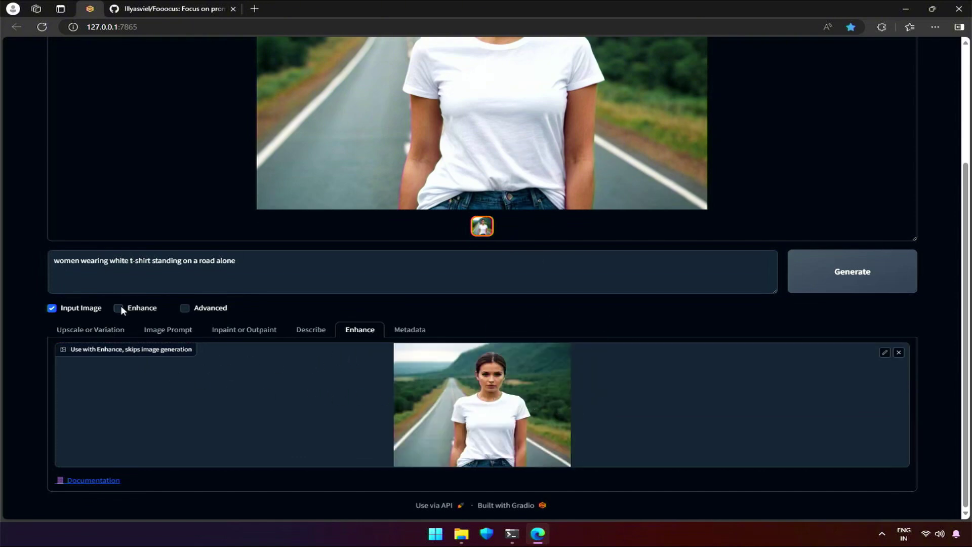
click(120, 308)
scroll(120, 308, down, 3)
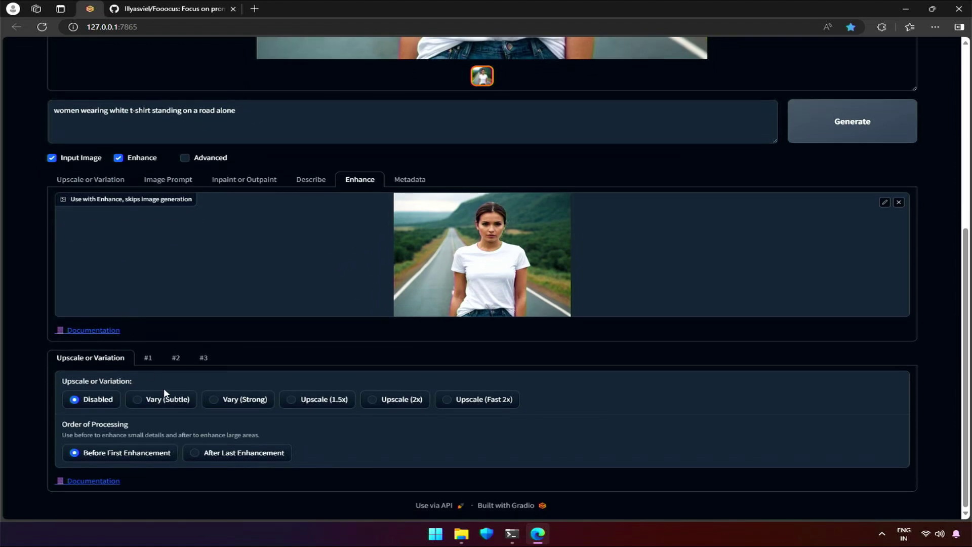
click(75, 161)
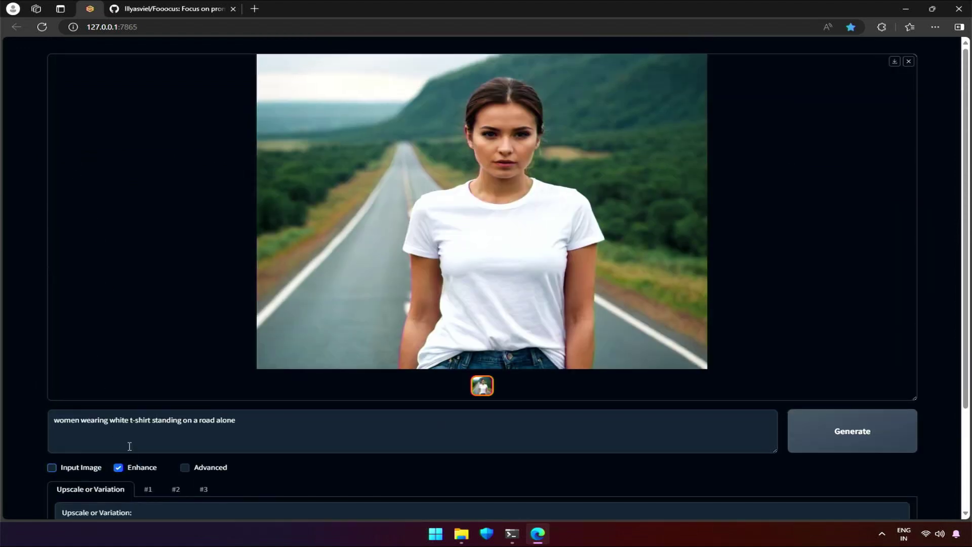
scroll(128, 445, down, 1)
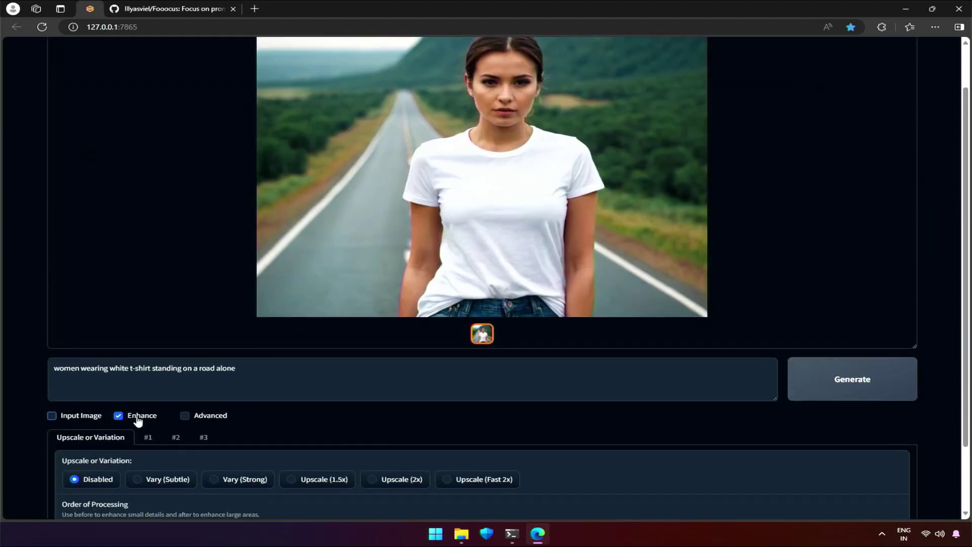
scroll(138, 421, down, 2)
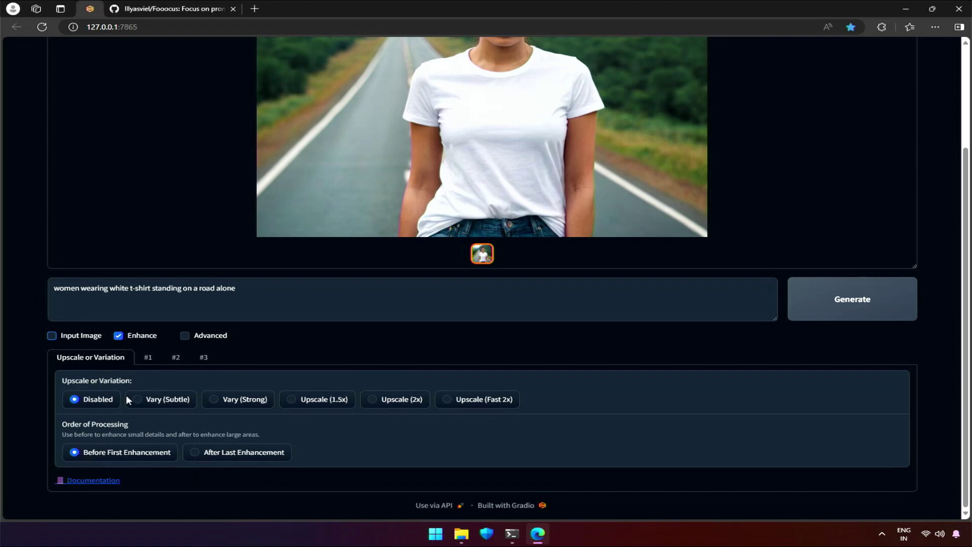
click(148, 360)
click(175, 359)
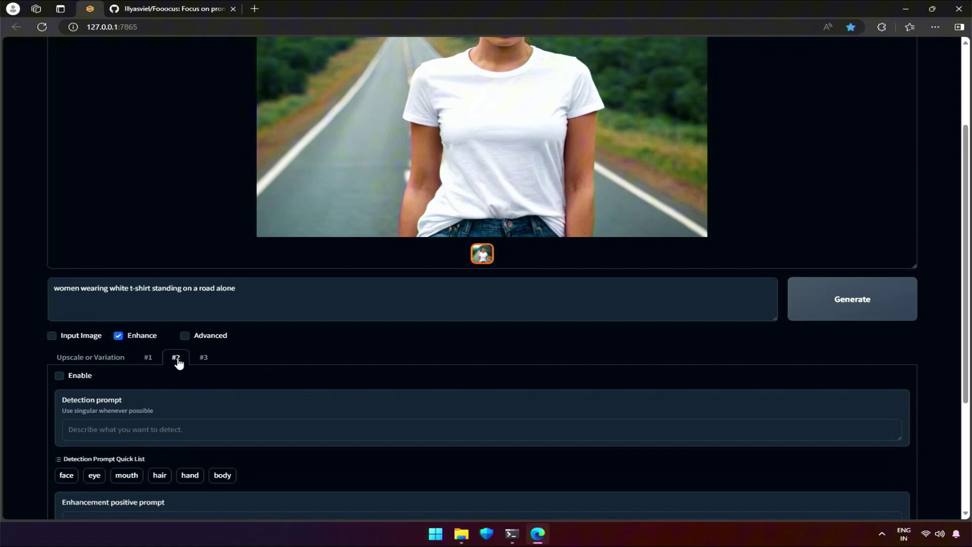
click(209, 361)
click(107, 361)
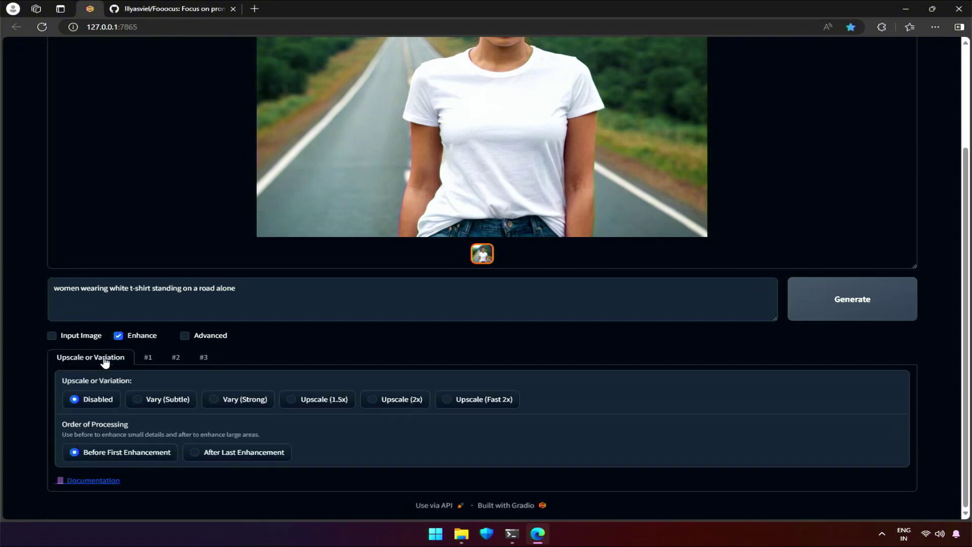
scroll(268, 420, up, 3)
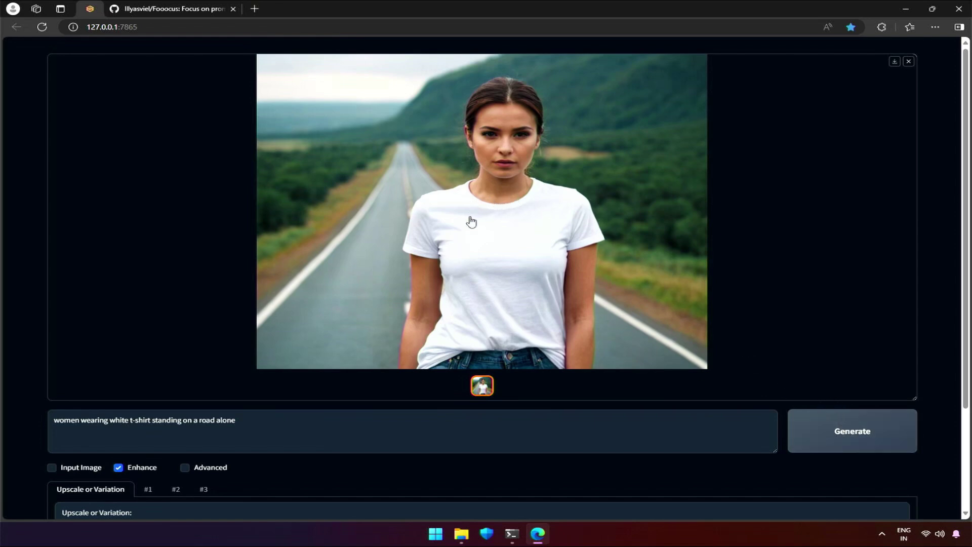
scroll(499, 304, down, 3)
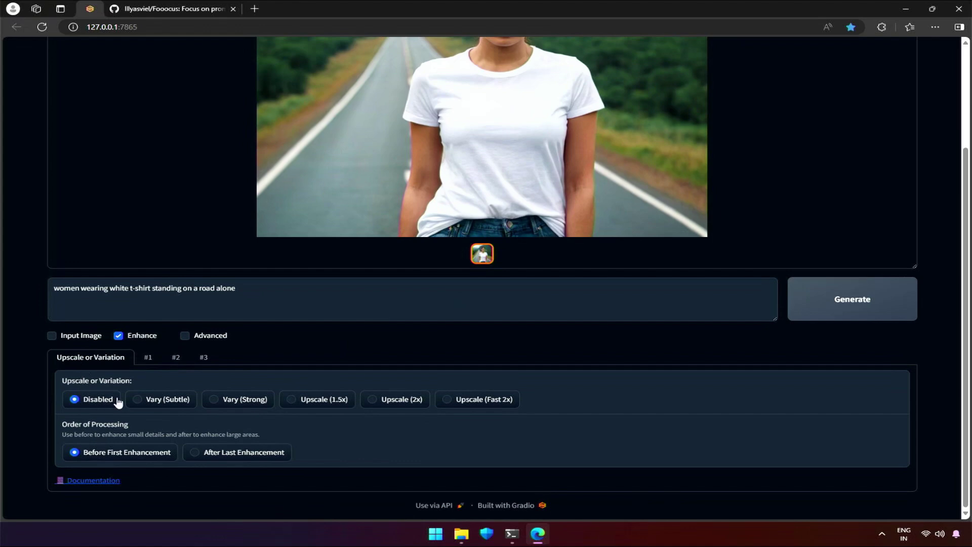
scroll(375, 434, up, 2)
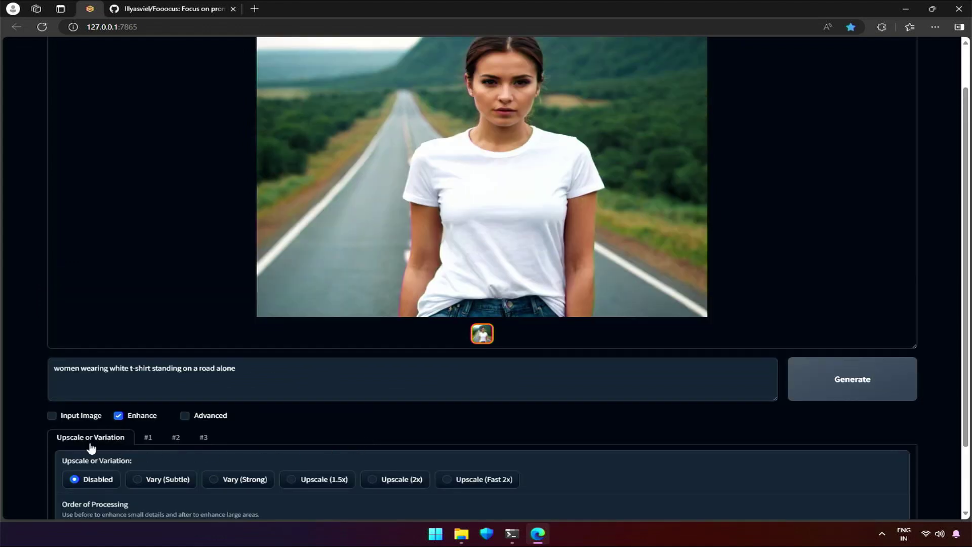
click(64, 422)
scroll(64, 422, down, 5)
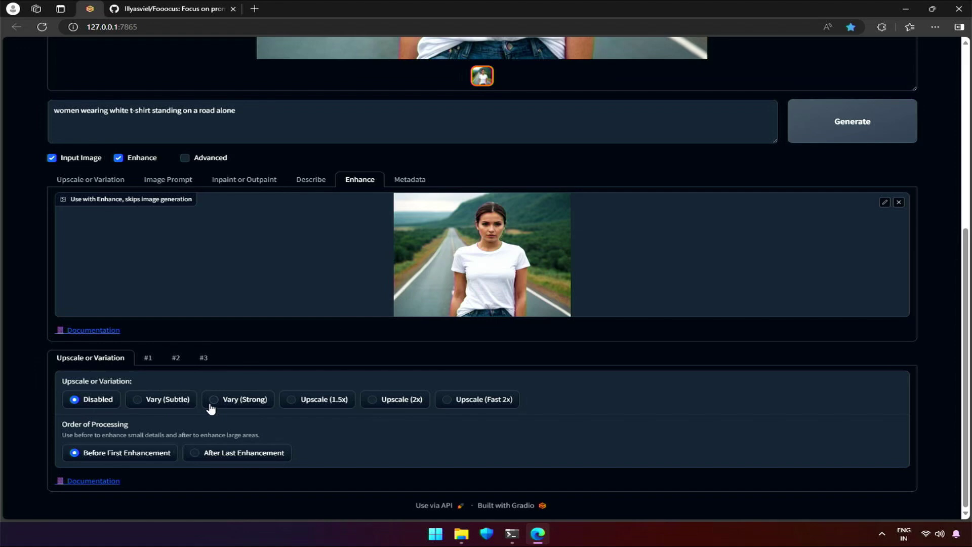
Choose Upscale (1.5x) and leave Order of Processing at Before First Enhancement after trying After Last
click(292, 399)
drag(62, 424, 131, 430)
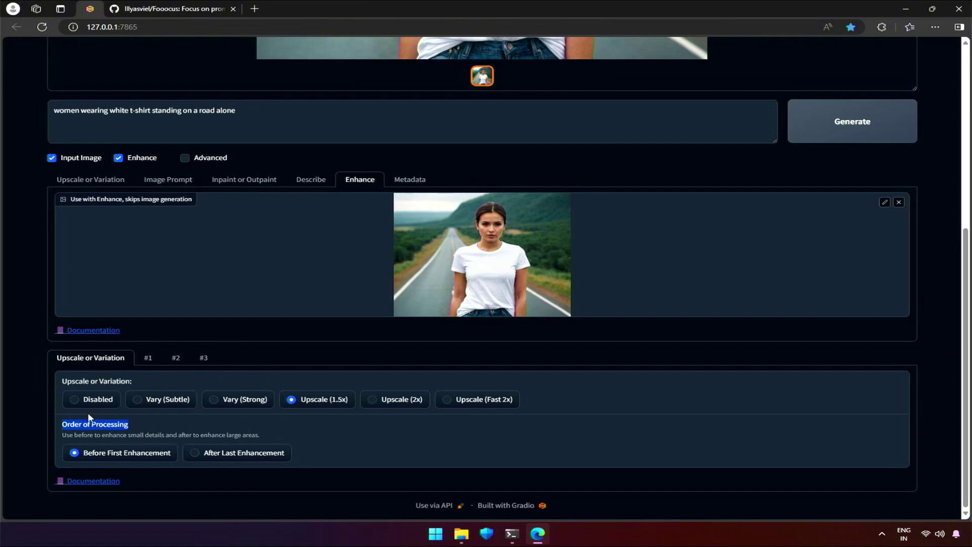
click(60, 378)
drag(60, 384, 131, 383)
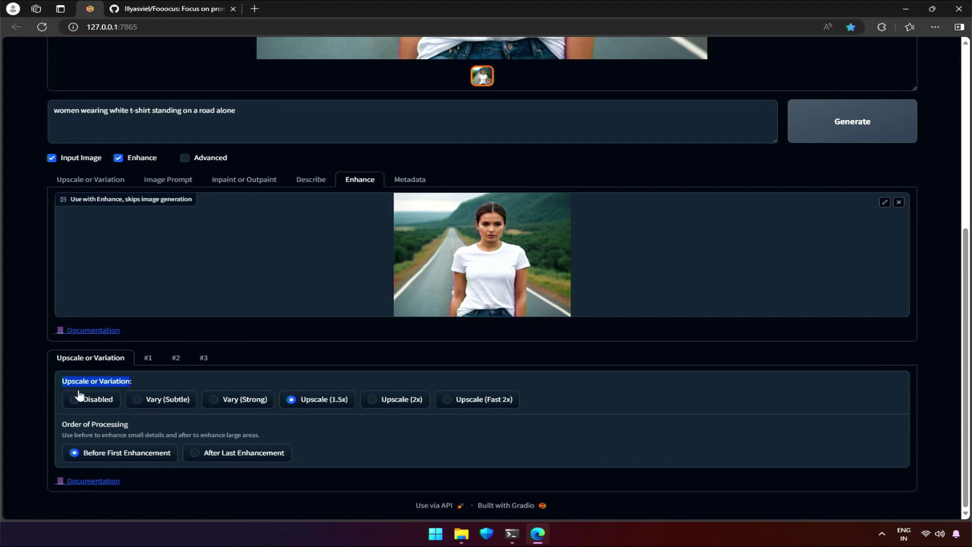
click(60, 383)
double_click(66, 383)
click(195, 453)
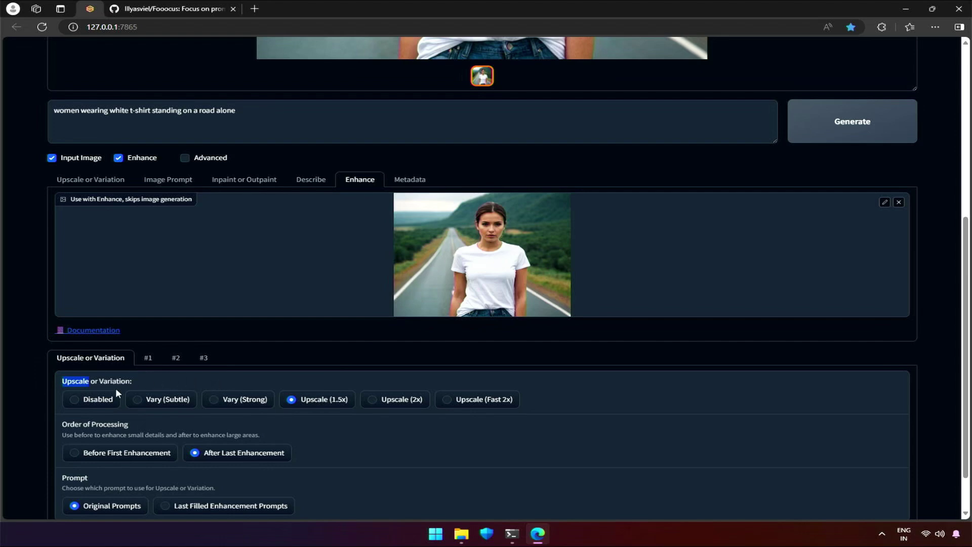
click(96, 454)
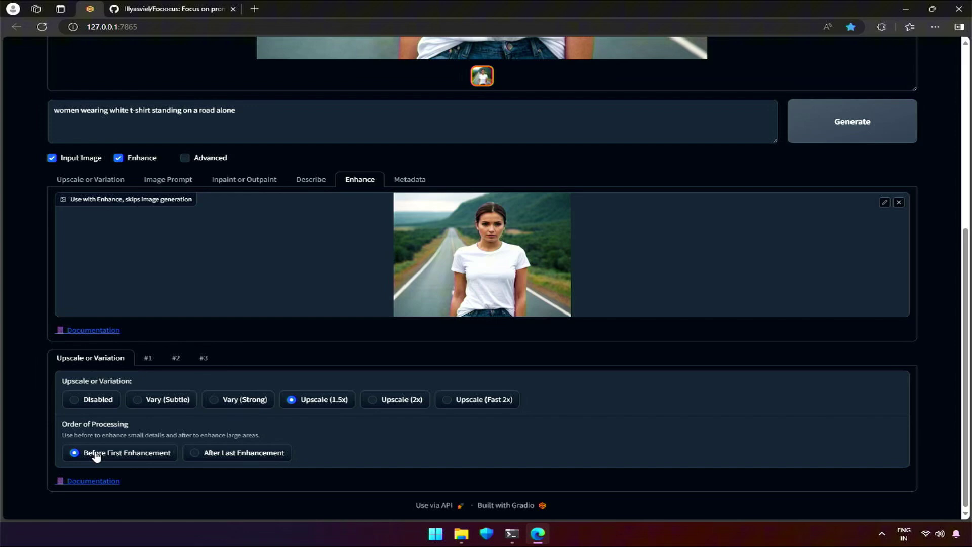
Browse enhancement regions #1 to #3 and enable region #1
click(151, 363)
click(177, 363)
click(202, 362)
click(155, 362)
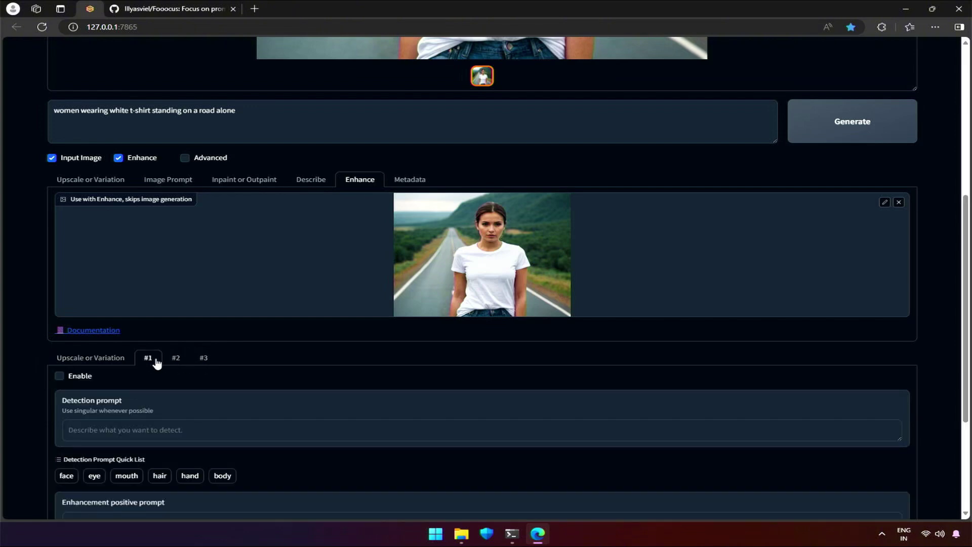
click(183, 362)
click(204, 362)
click(150, 363)
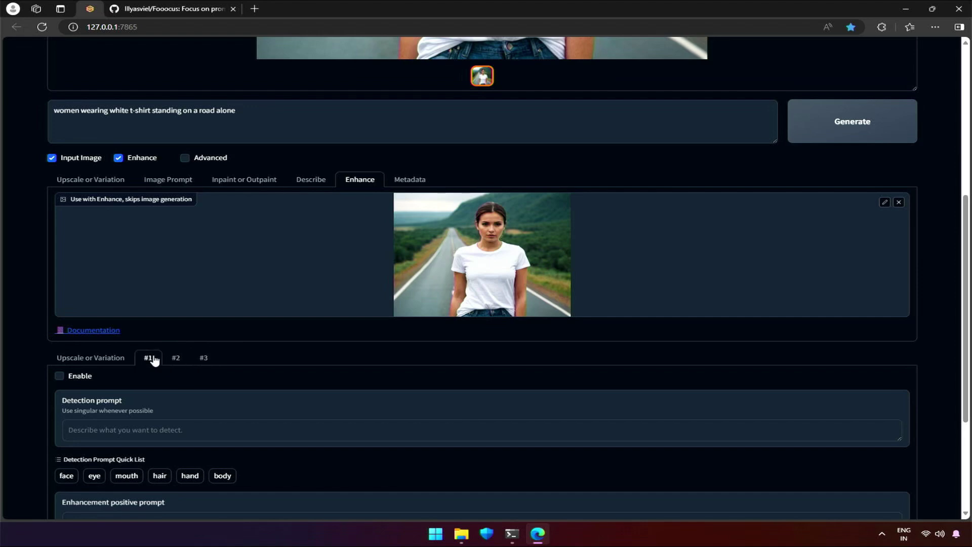
click(77, 379)
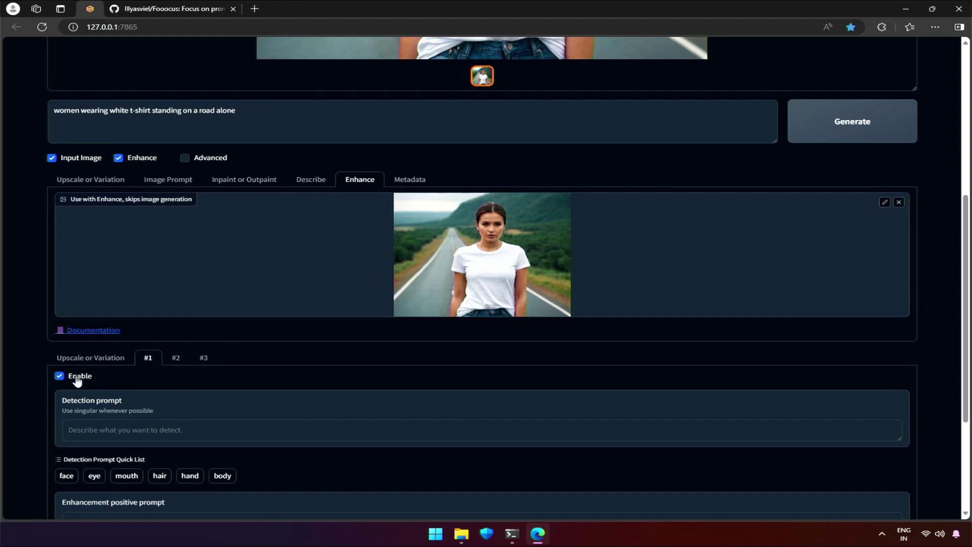
click(177, 363)
click(205, 362)
click(183, 365)
click(203, 362)
click(149, 369)
scroll(276, 405, up, 6)
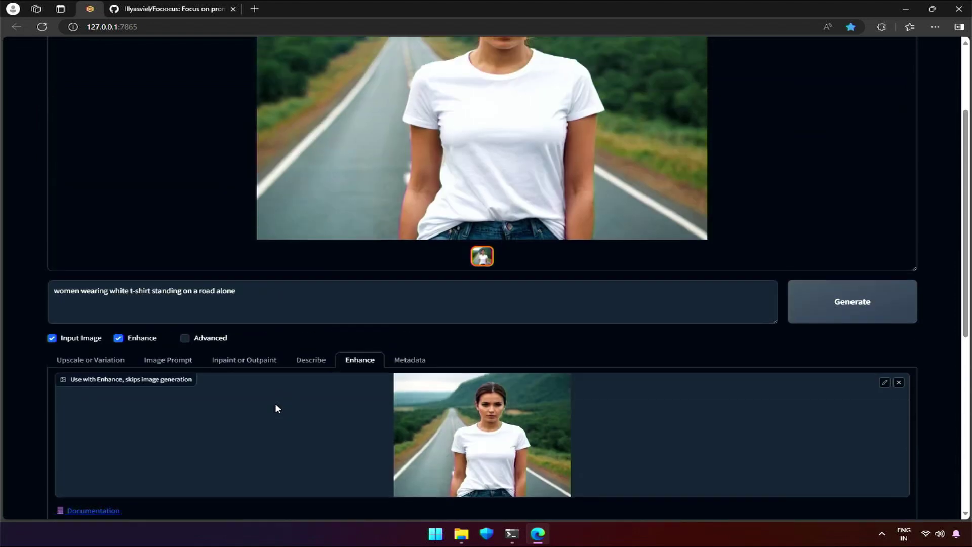
Open the generated road photo in its own browser tab, then return to Fooocus
right_click(427, 239)
click(427, 239)
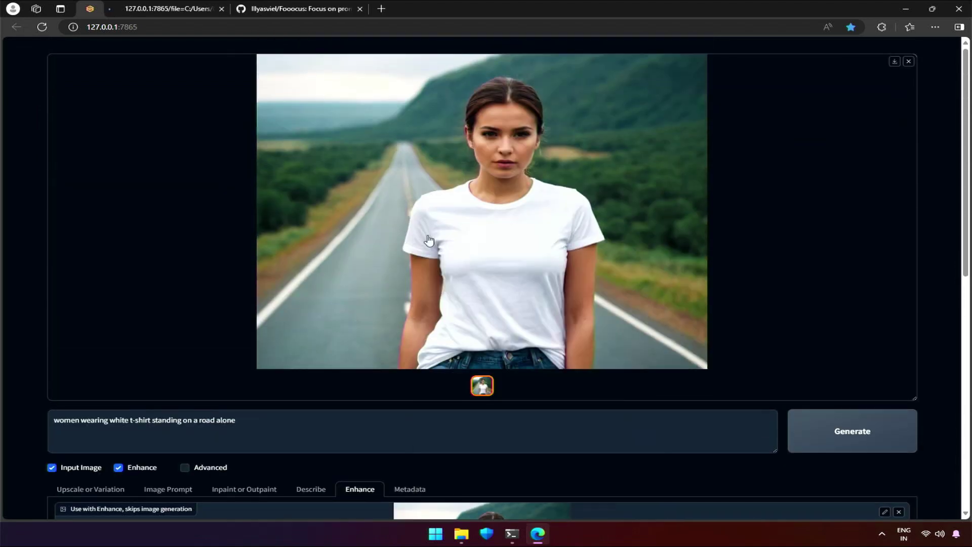
middle_click(315, 6)
click(202, 8)
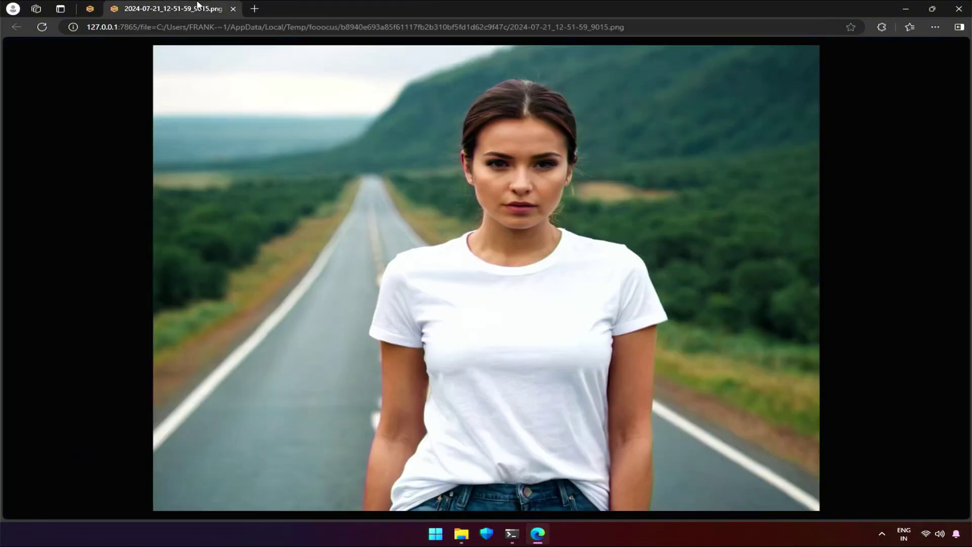
click(90, 9)
scroll(202, 357, down, 4)
scroll(203, 359, down, 4)
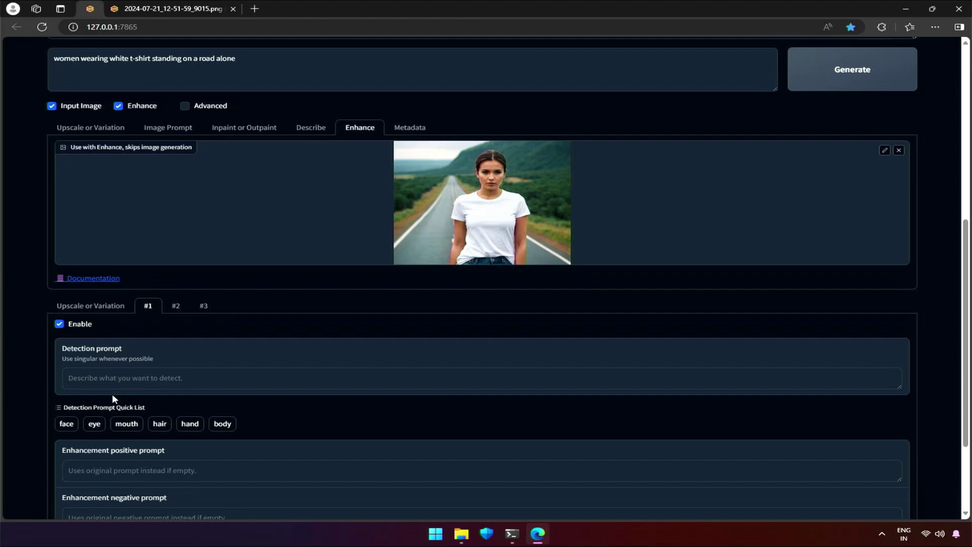
Set the detection target to eye and the positive prompt to 'beautiful eyes'
click(93, 424)
scroll(99, 379, down, 3)
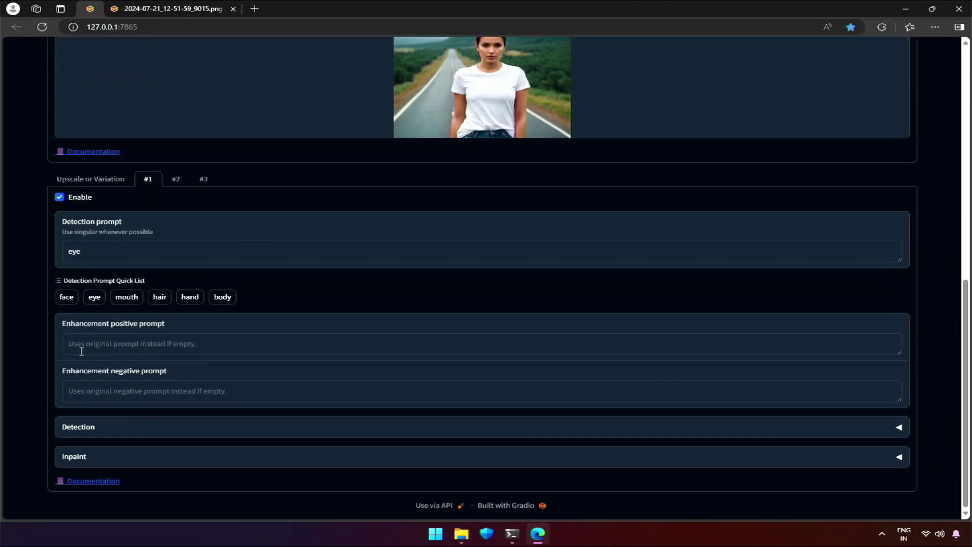
click(85, 346)
text(beautiful)
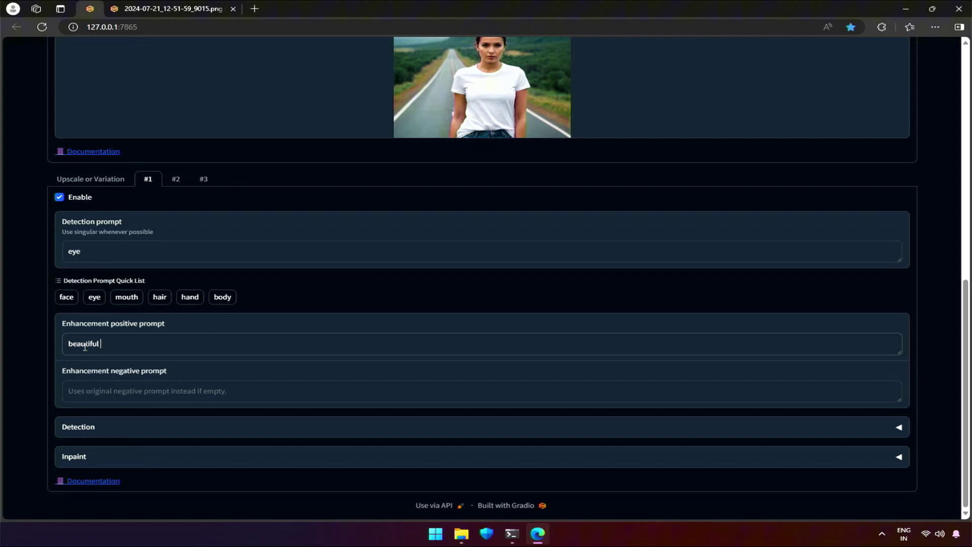
text(yes)
Revisit the detection word against the singular-words hint, then check the negative prompt field
scroll(60, 282, up, 1)
drag(62, 283, 91, 285)
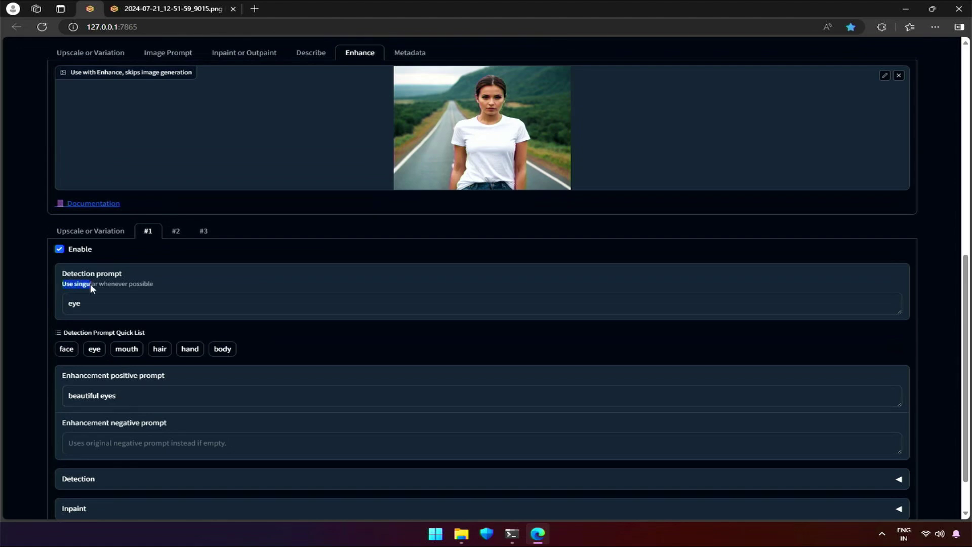
click(90, 309)
text(s)
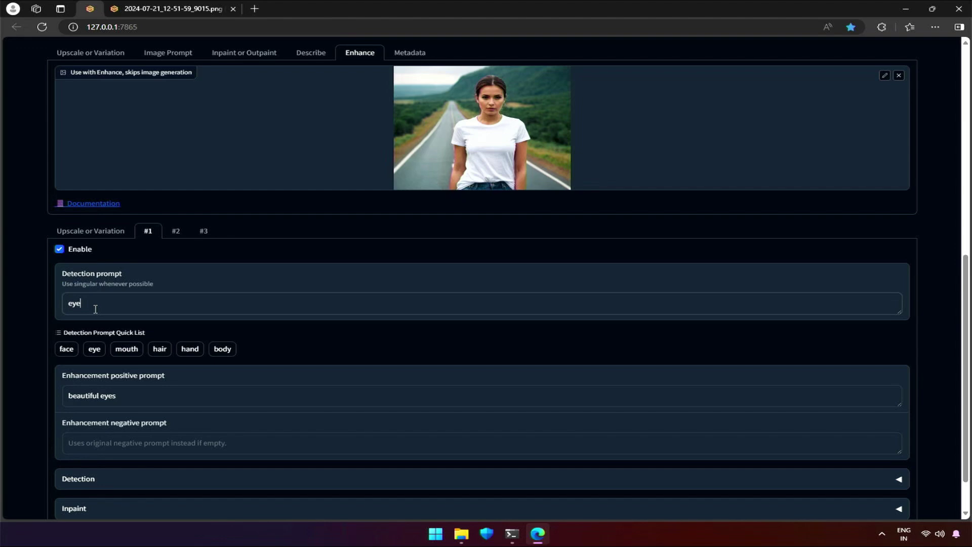
click(43, 369)
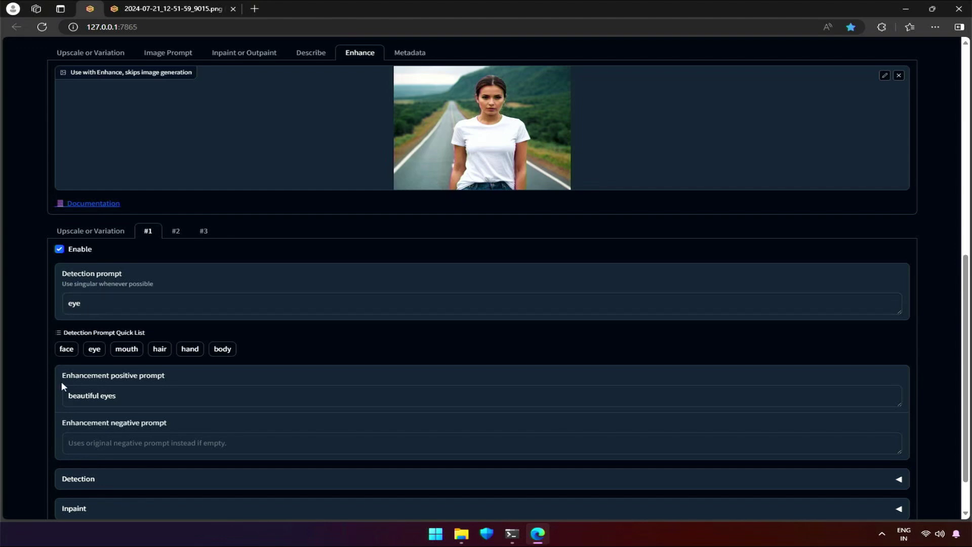
scroll(63, 385, down, 1)
click(83, 390)
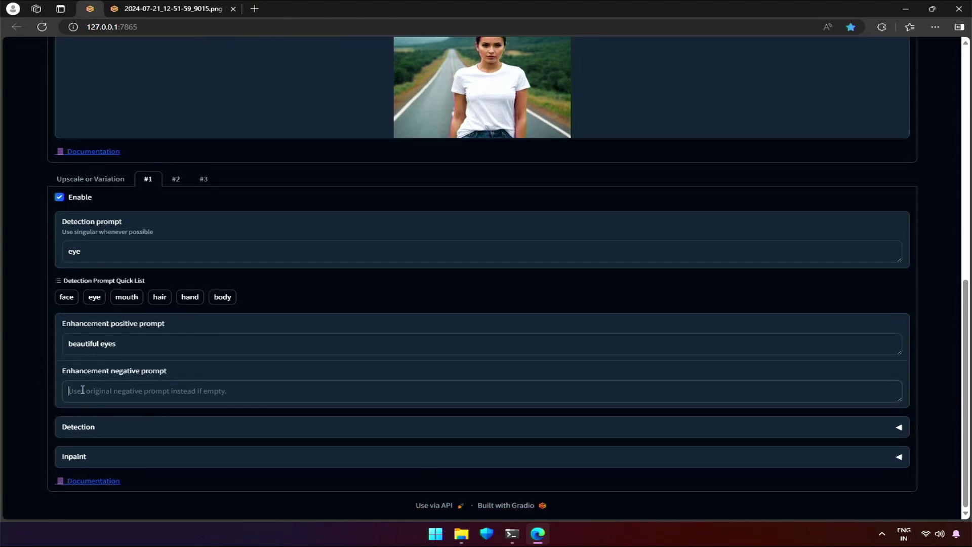
Expand Detection, keeping sam as the mask model and vit_b in SAM Options
click(80, 433)
scroll(89, 400, down, 2)
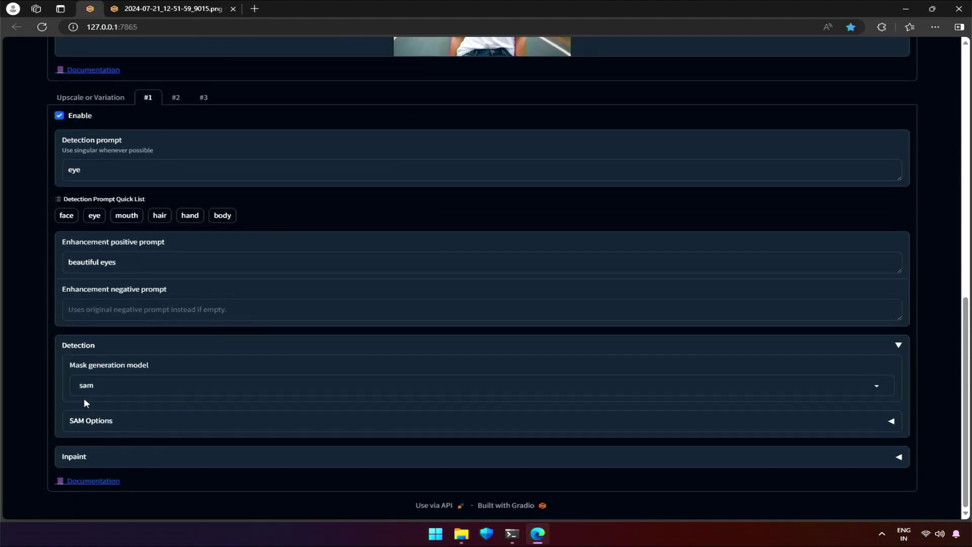
click(116, 389)
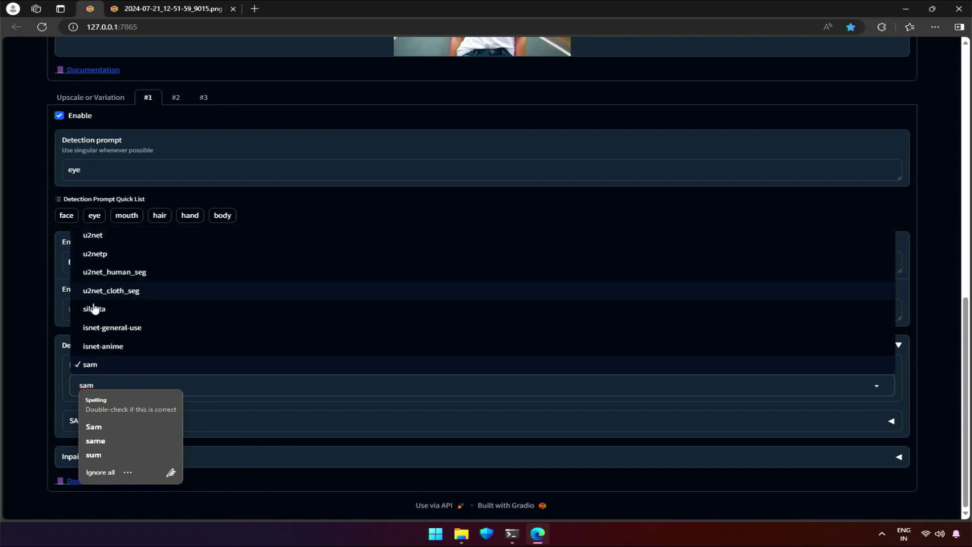
click(50, 378)
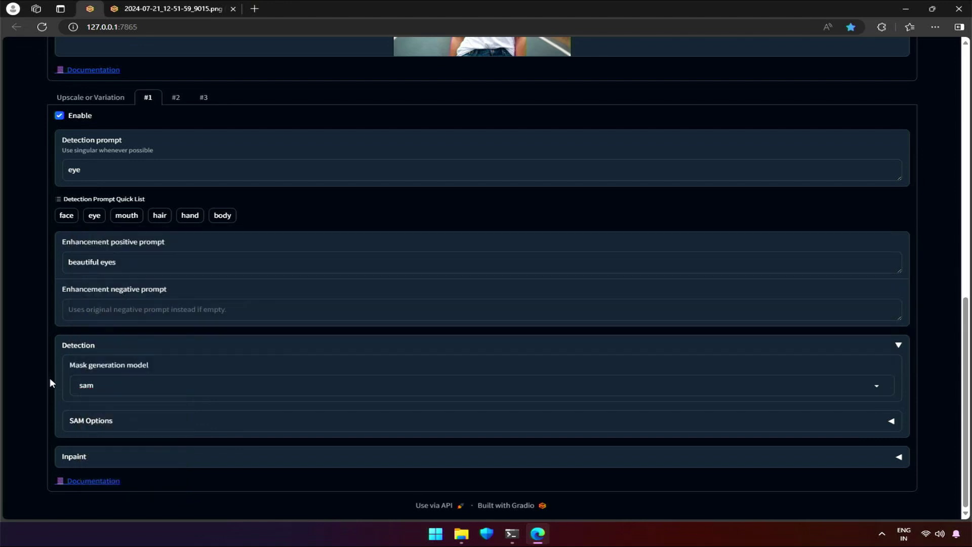
click(83, 421)
scroll(31, 380, down, 2)
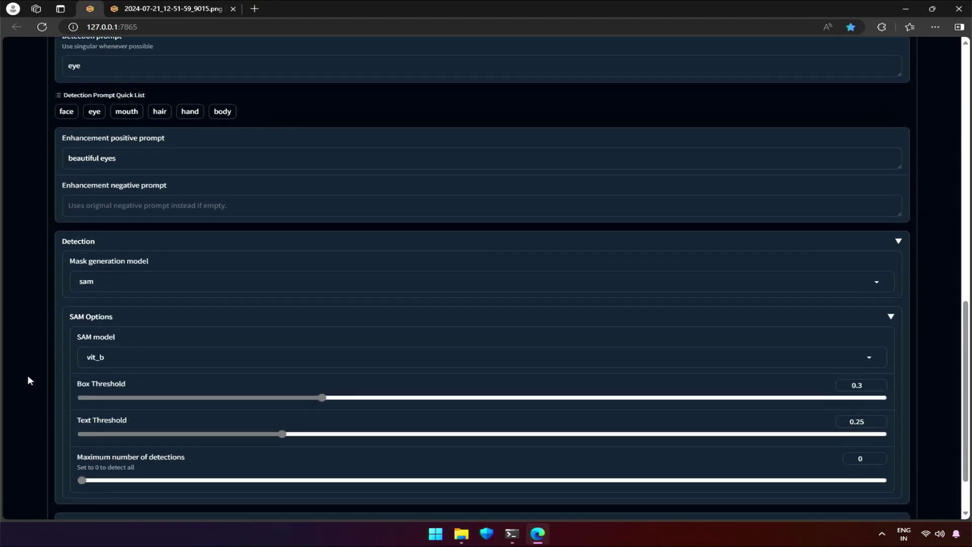
click(109, 358)
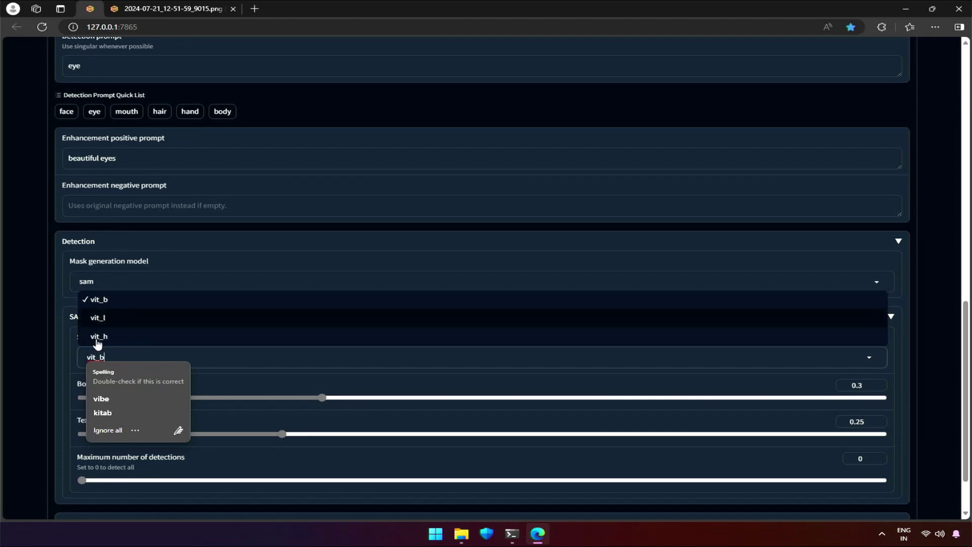
click(59, 359)
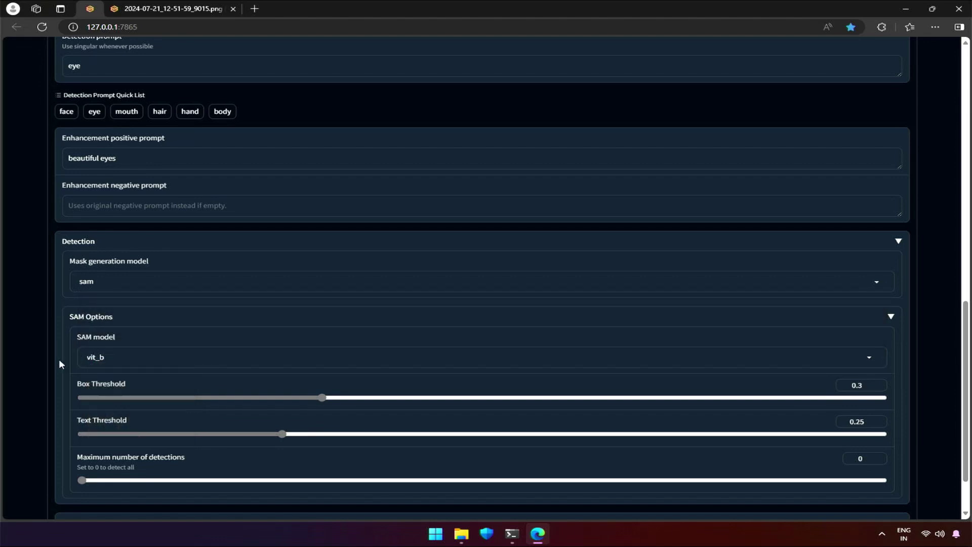
scroll(59, 359, down, 2)
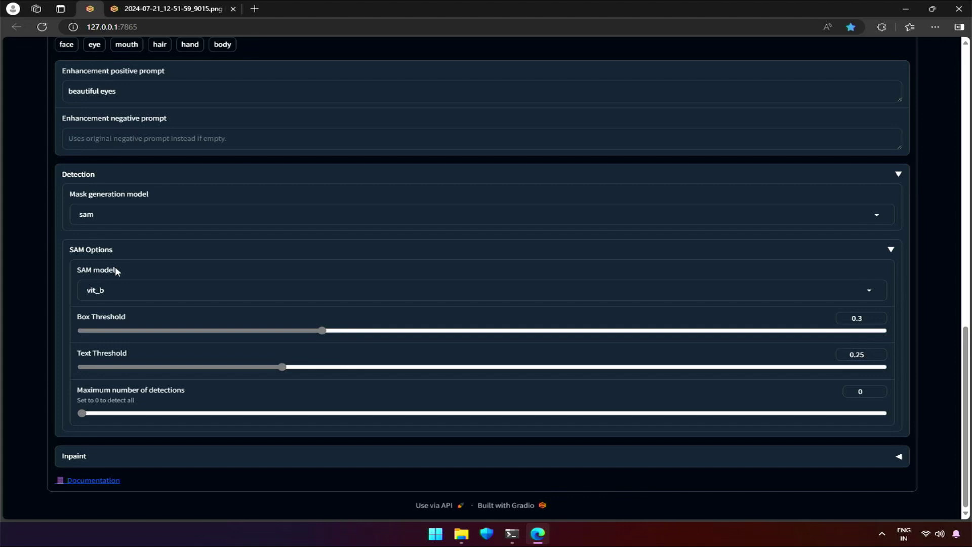
click(119, 254)
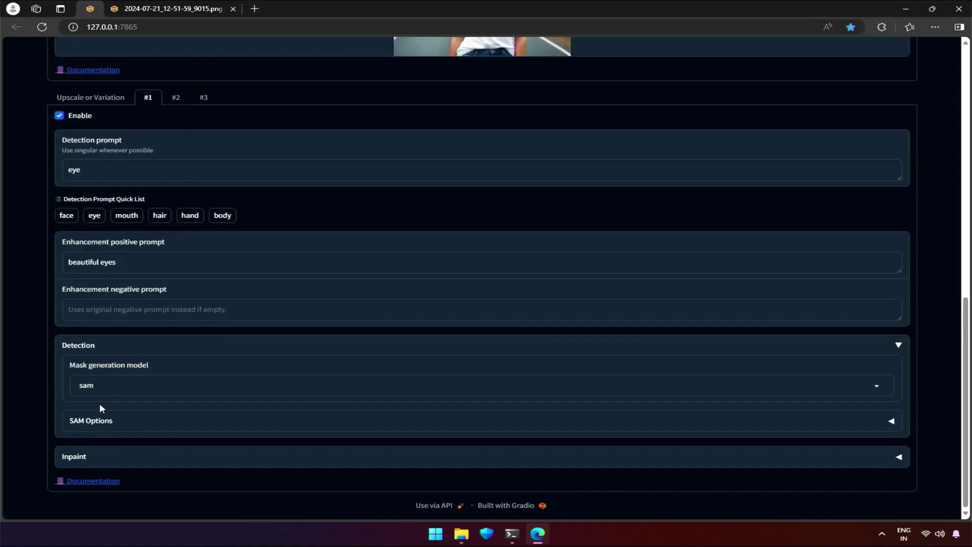
In the Inpaint settings, choose Improve Detail (face, hand, eyes, etc.) with inpaint engine v2.6
click(89, 459)
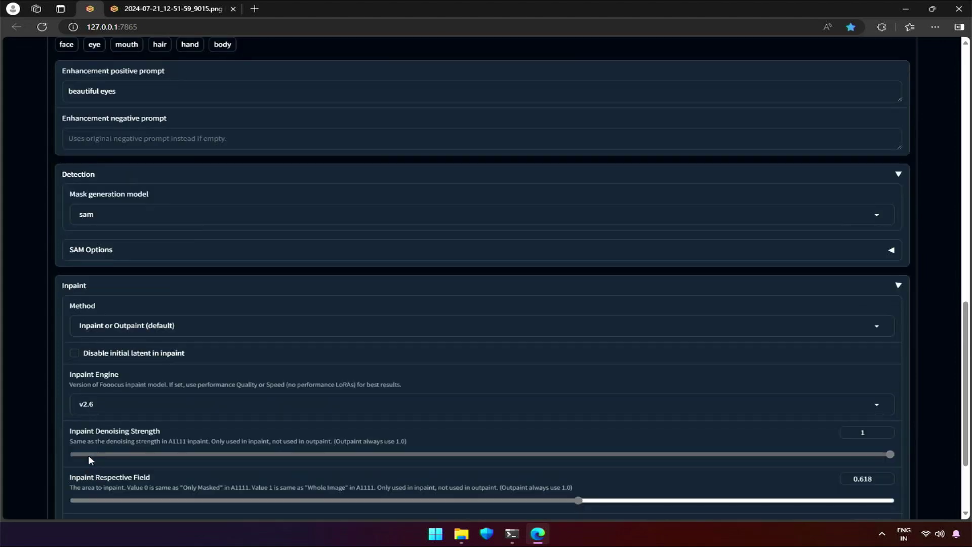
scroll(71, 380, down, 1)
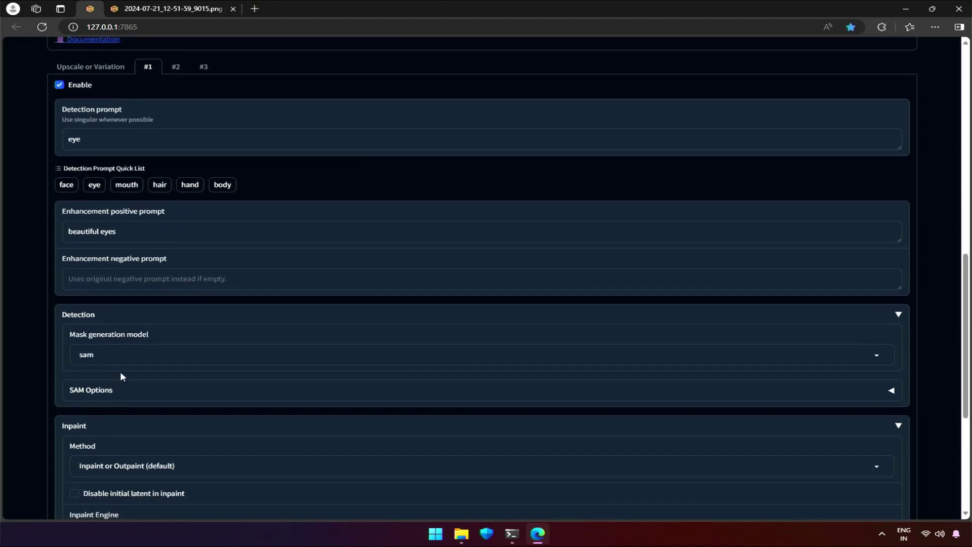
scroll(130, 357, down, 1)
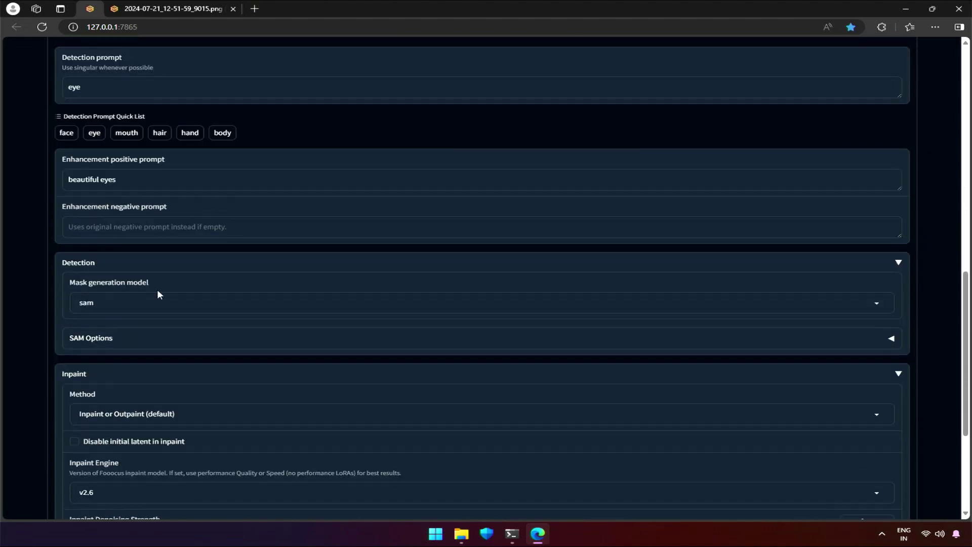
click(189, 268)
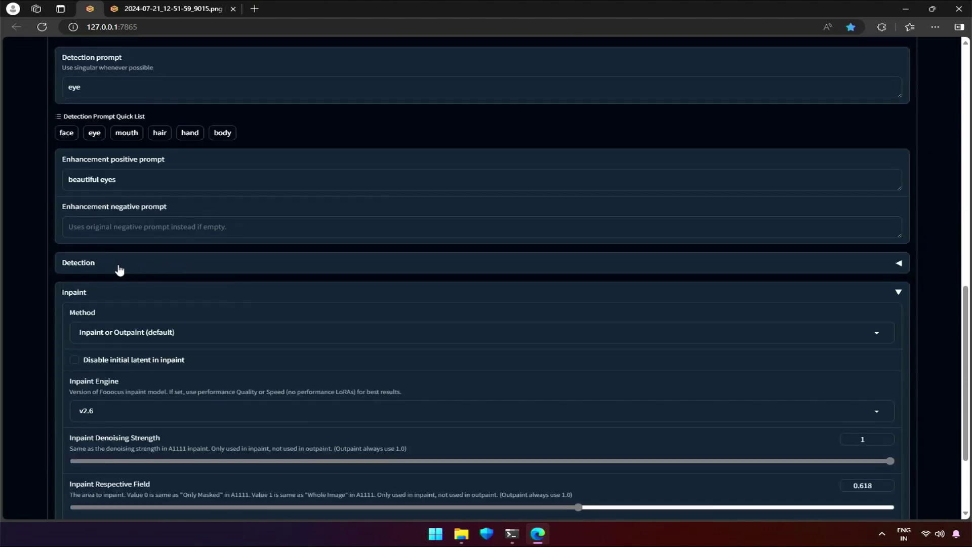
click(117, 332)
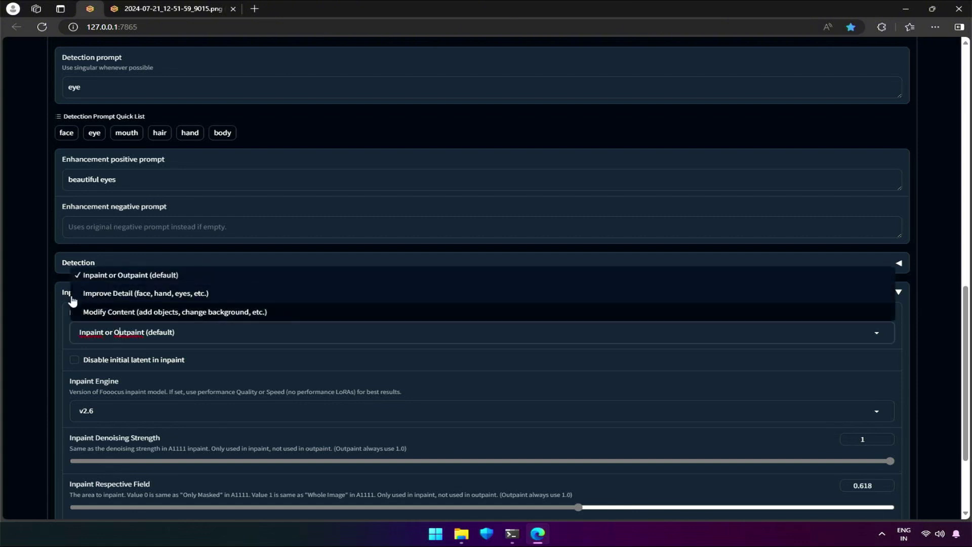
click(109, 297)
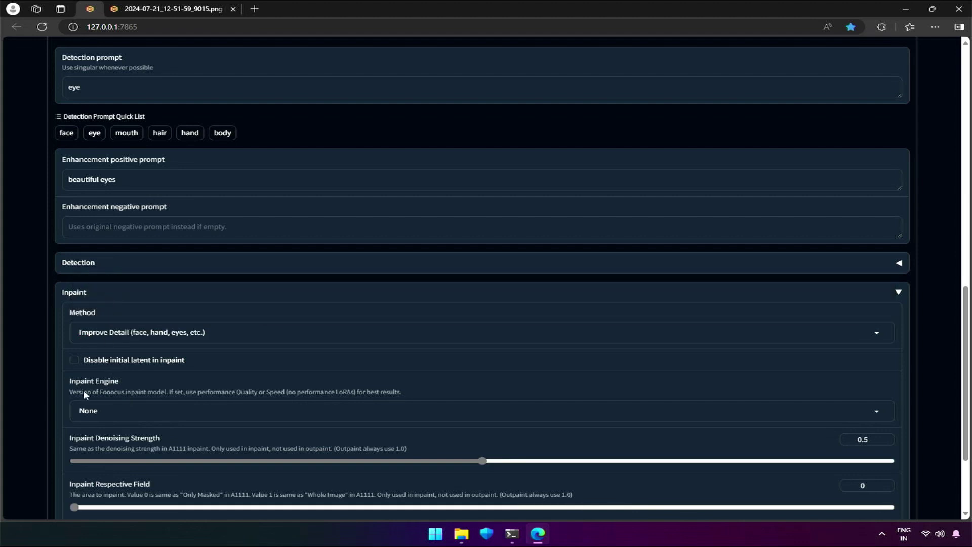
scroll(69, 396, down, 2)
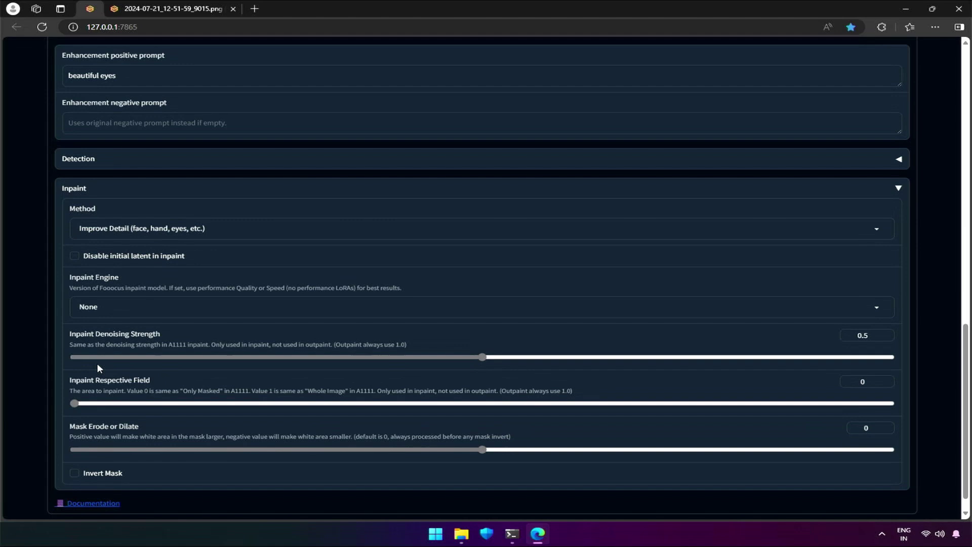
click(95, 307)
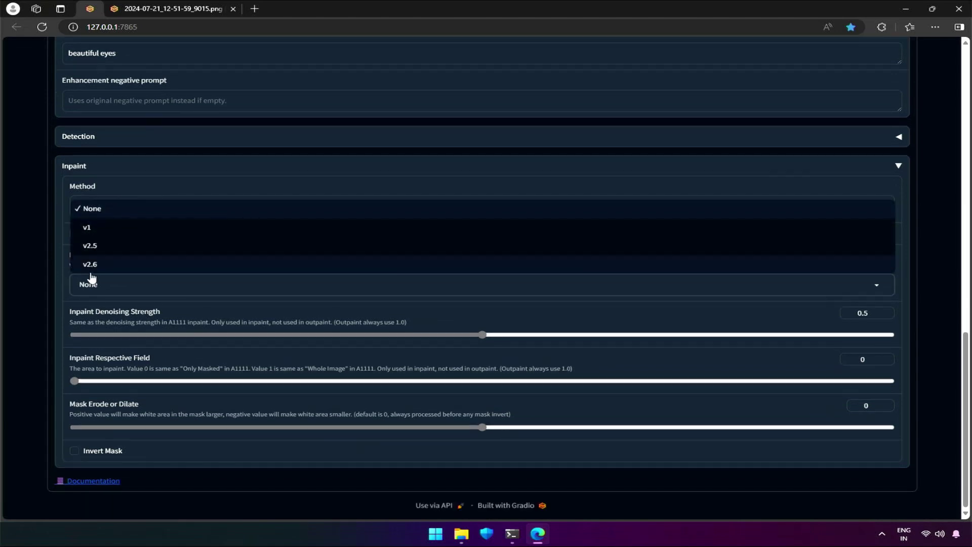
click(92, 266)
click(40, 302)
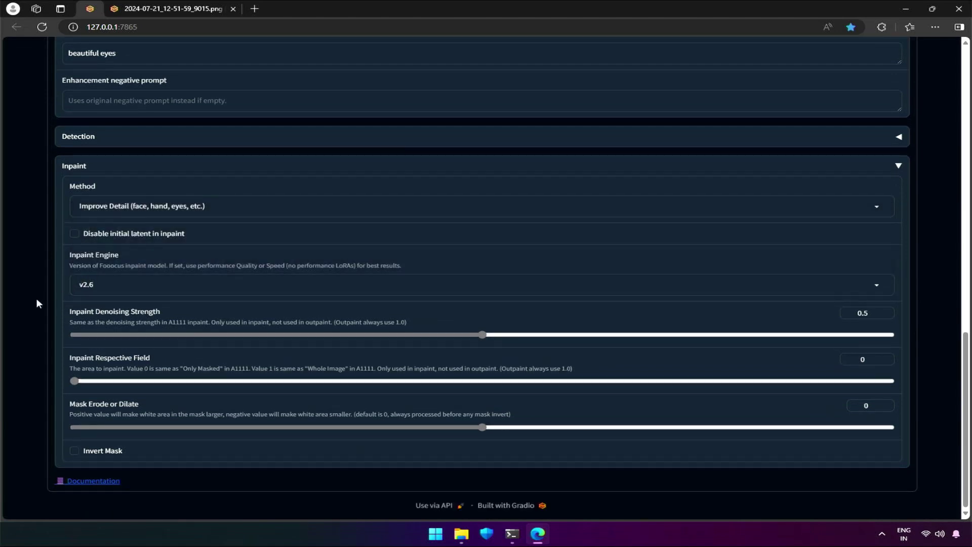
scroll(36, 309, up, 7)
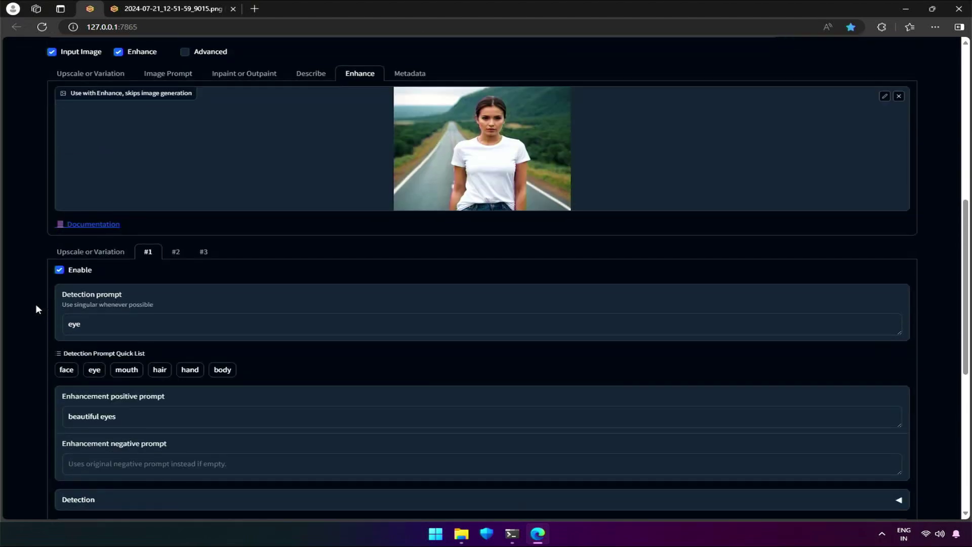
Enable enhancement #2 with a t-shirt detection target and the prompt 'orange t-shirt'
click(176, 253)
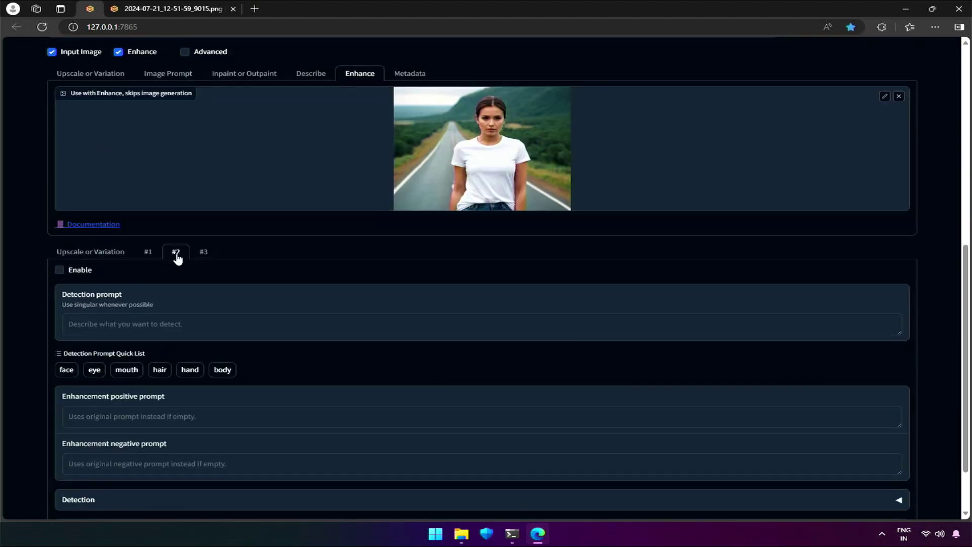
click(75, 276)
click(105, 323)
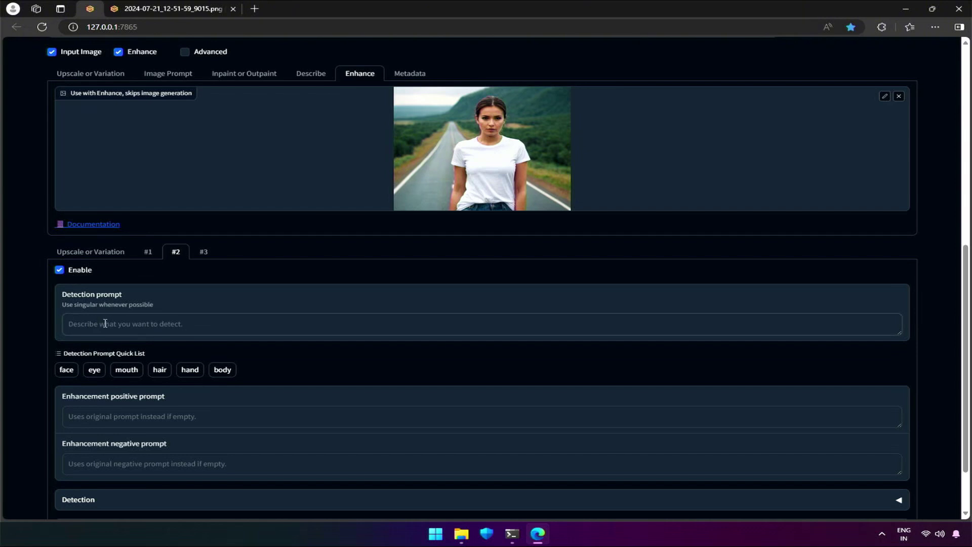
text(t-shirt)
scroll(105, 323, down, 2)
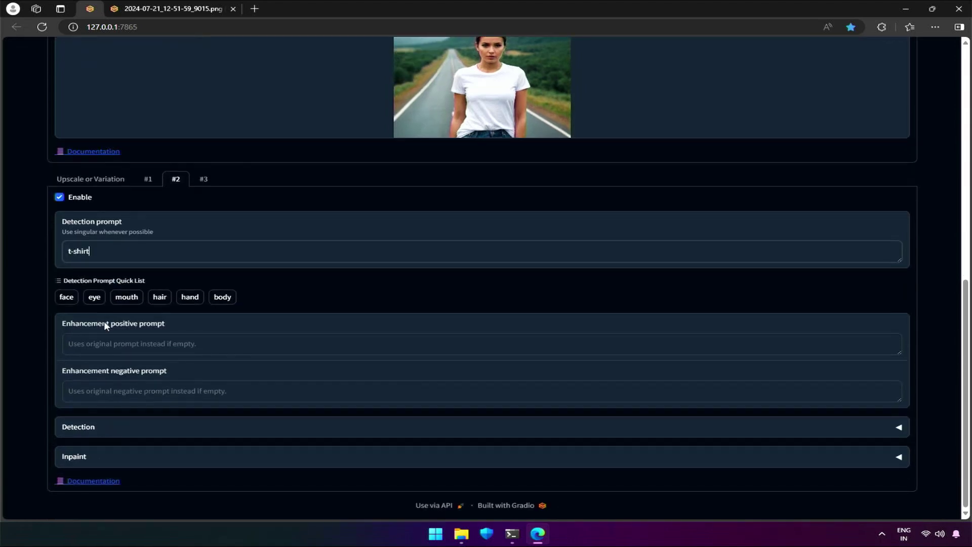
click(79, 346)
text(orange t-shirt)
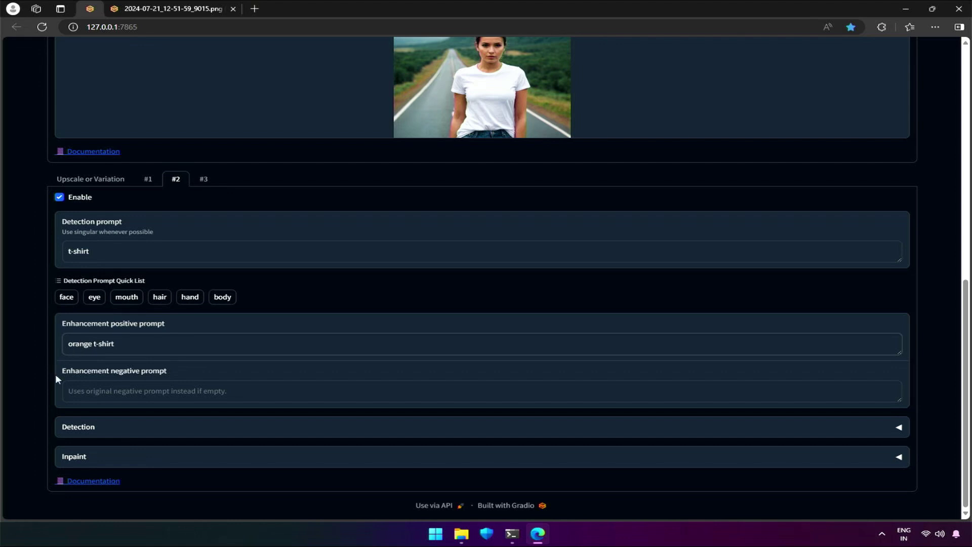
Set its mask generation model to u2net_cloth_seg with cloth category upper
click(88, 435)
scroll(61, 399, down, 2)
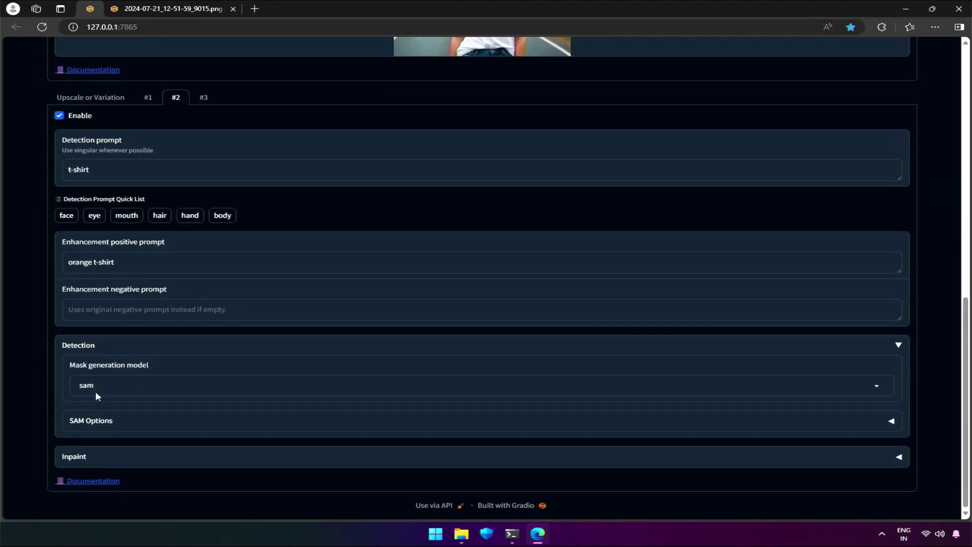
click(107, 385)
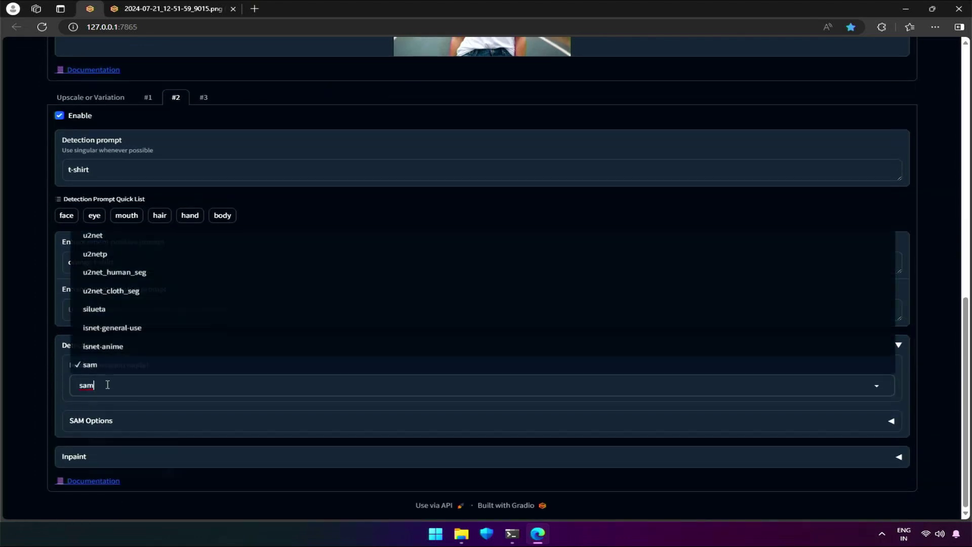
click(107, 291)
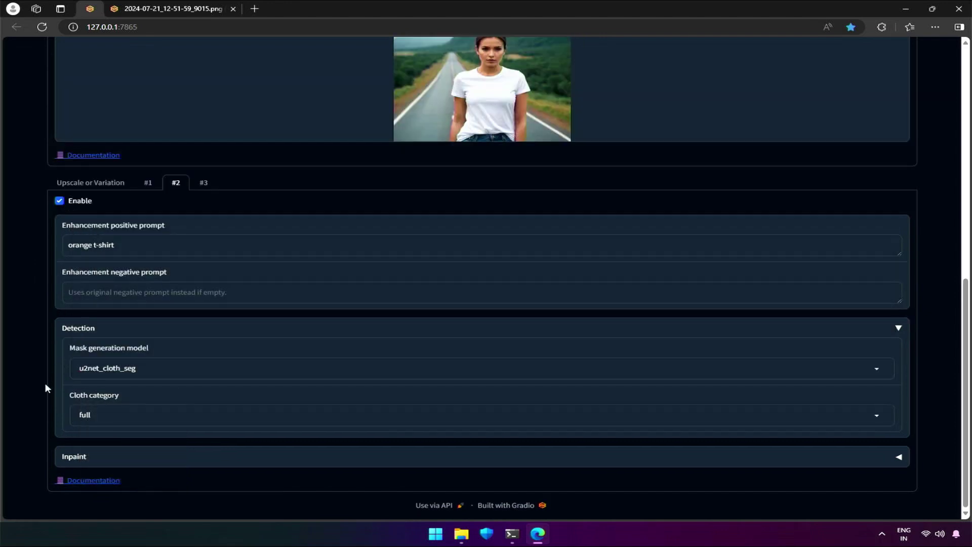
click(91, 414)
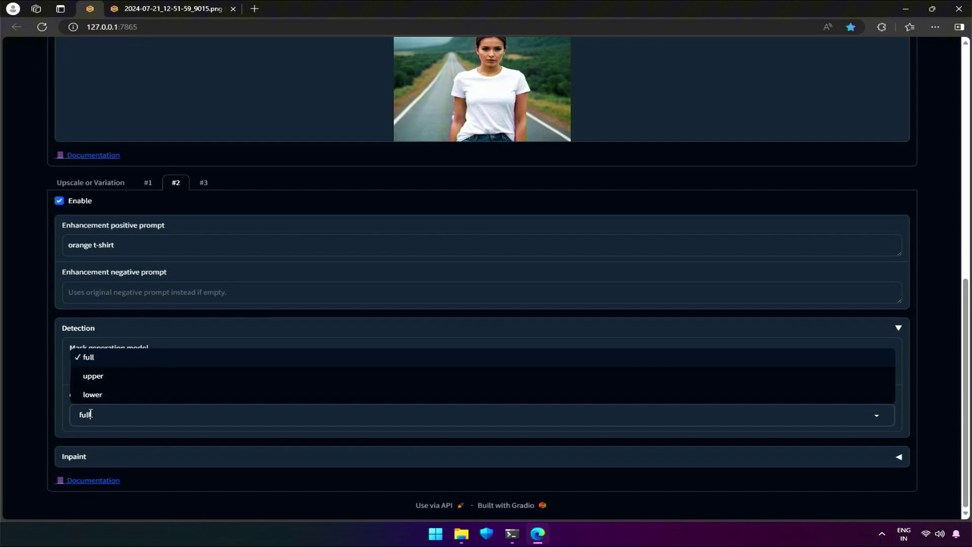
click(87, 375)
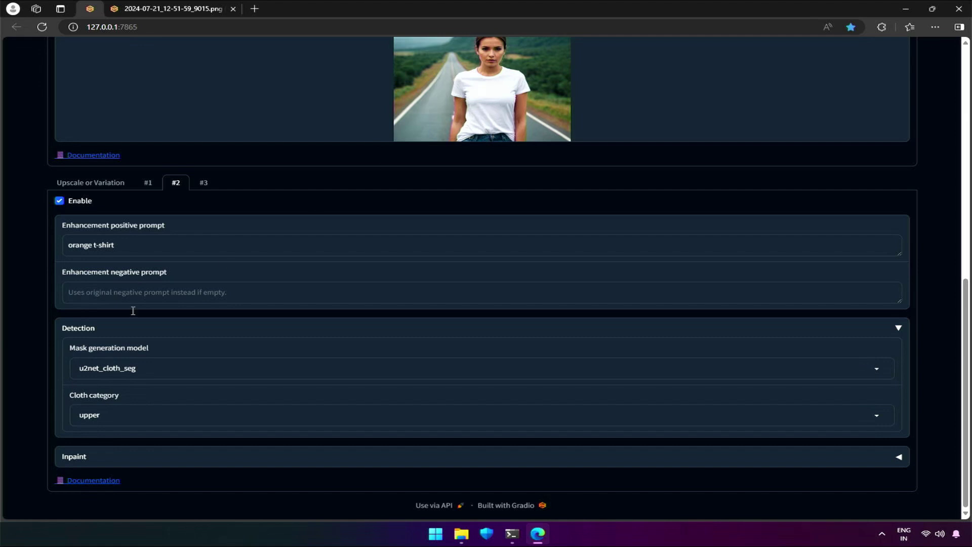
Set its inpaint method to Modify Content
click(76, 457)
scroll(46, 420, down, 5)
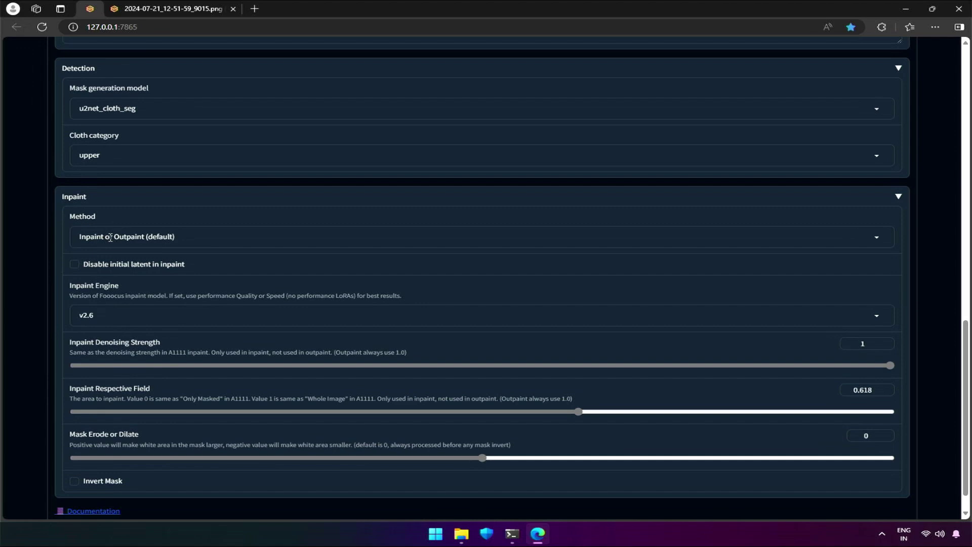
click(111, 236)
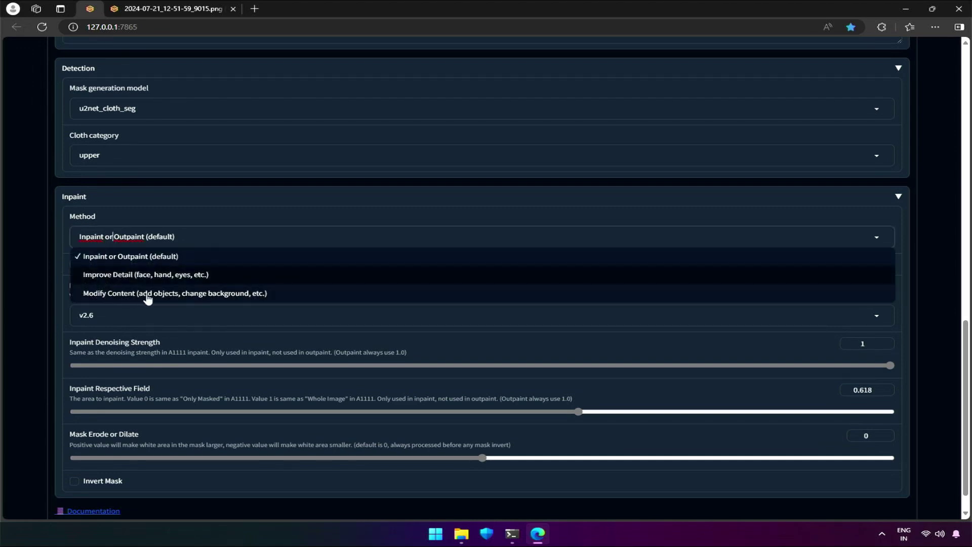
click(119, 296)
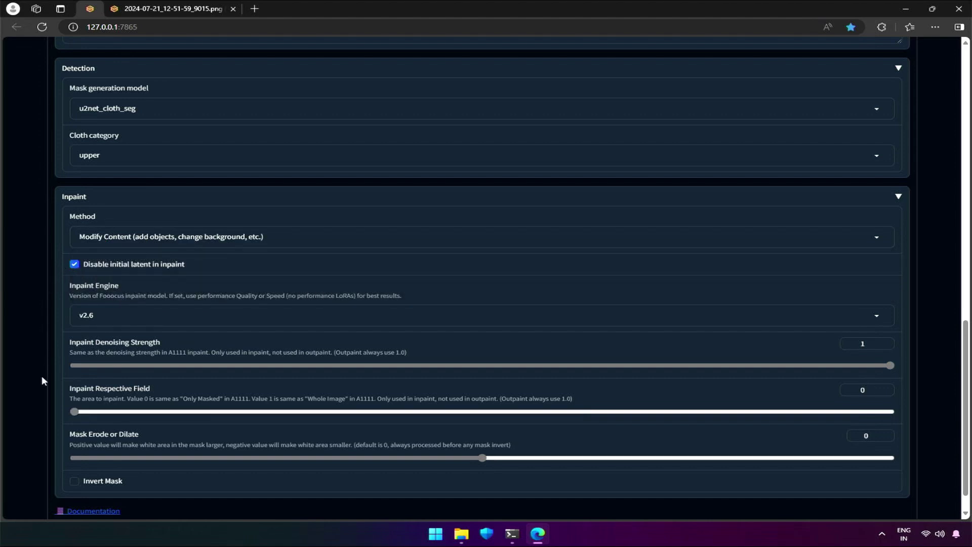
scroll(42, 375, up, 8)
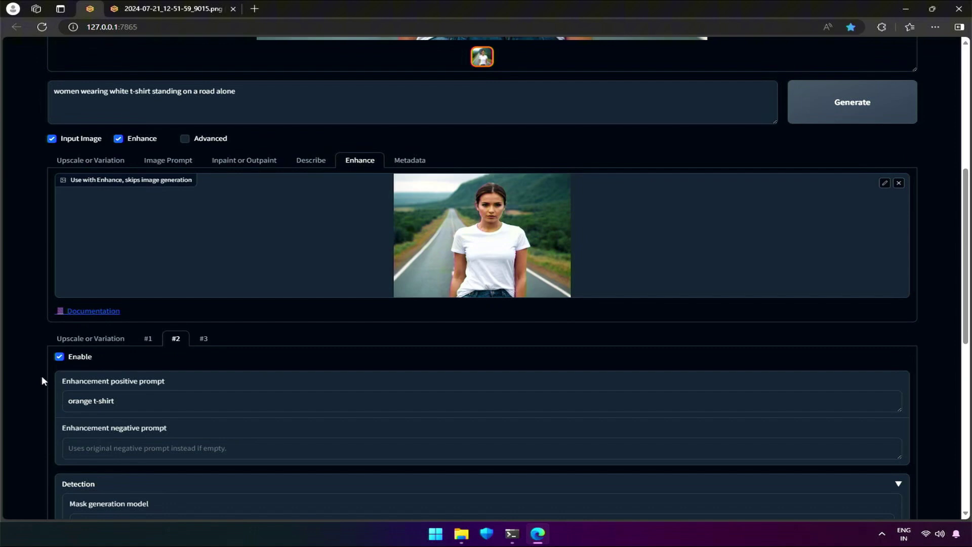
Review enhancement tabs #3, #2 and #1, then generate the three enhanced results
click(204, 339)
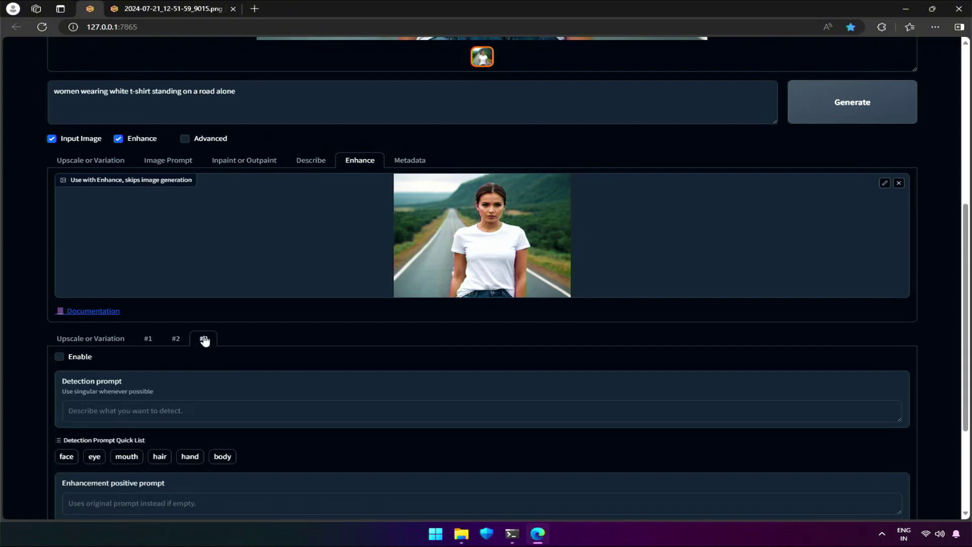
click(176, 338)
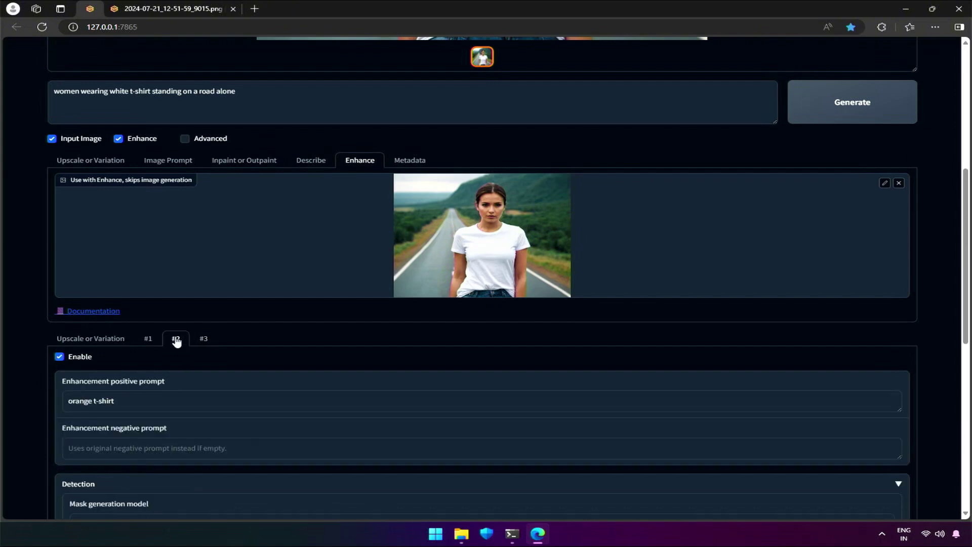
click(148, 338)
scroll(5, 402, up, 7)
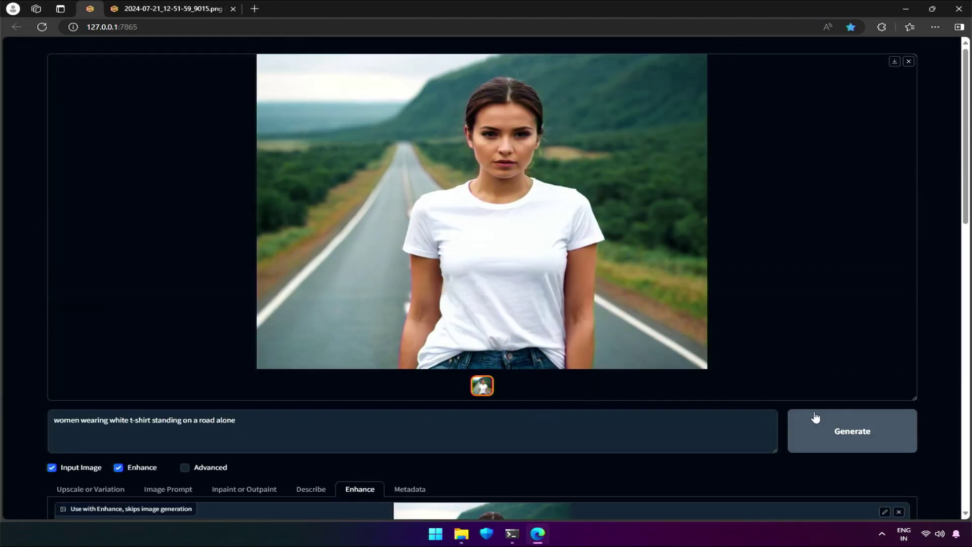
click(845, 425)
drag(873, 411, 794, 409)
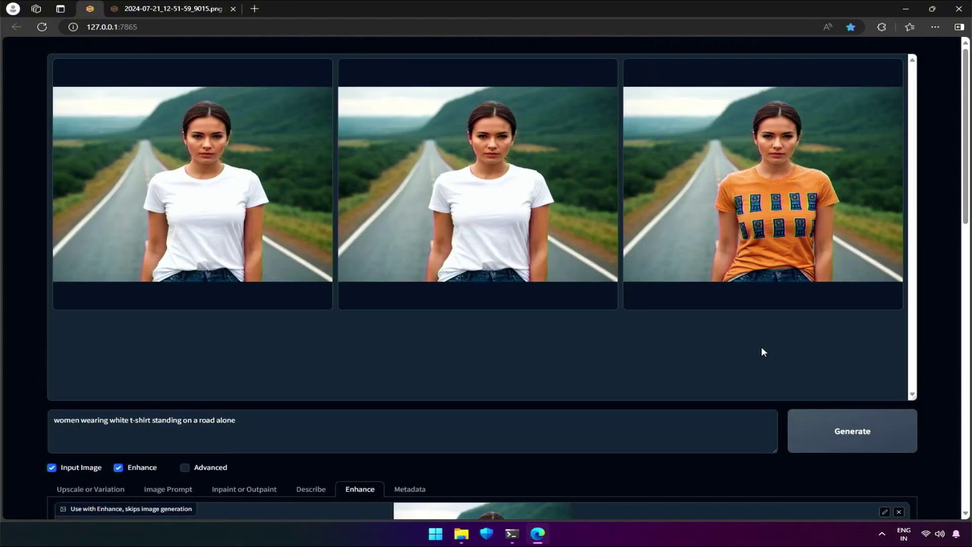
right_click(173, 161)
Open the first, second and orange t-shirt results each in a new browser tab
click(184, 163)
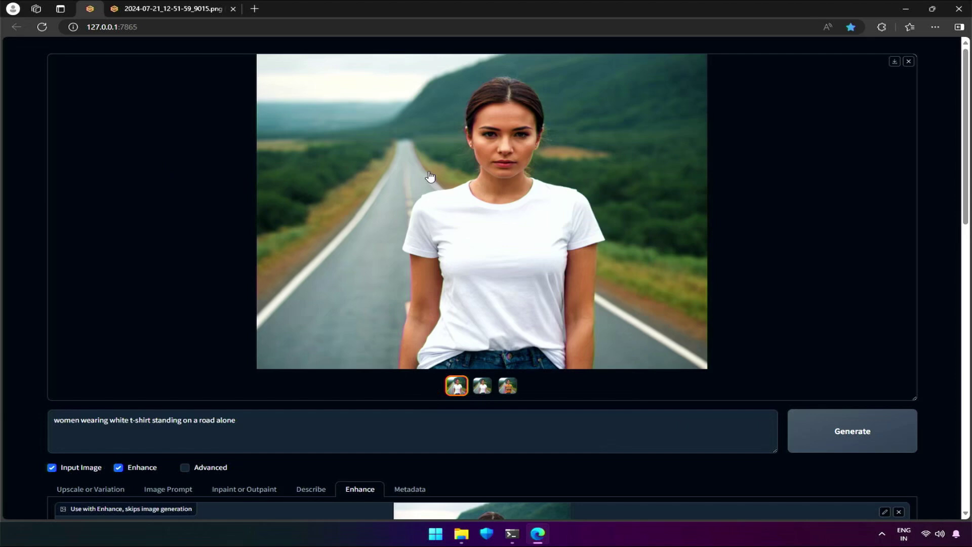
click(483, 387)
right_click(518, 187)
click(536, 197)
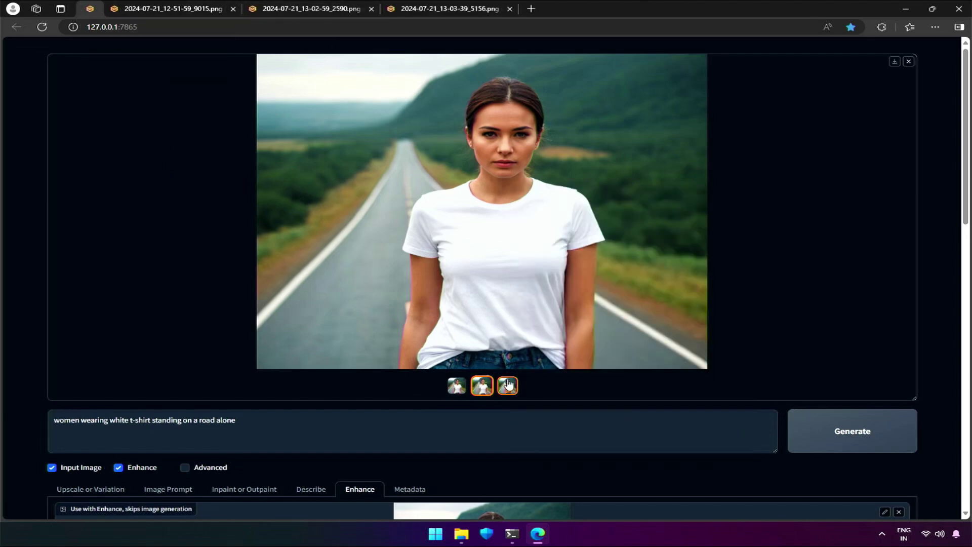
click(509, 385)
right_click(531, 193)
click(547, 202)
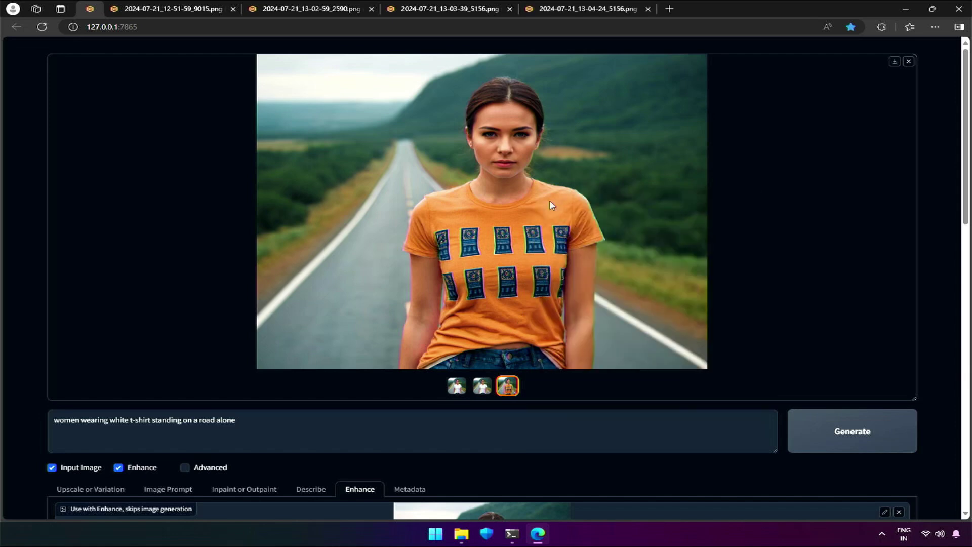
Compare the original, upscaled and eye-refined images, zooming them to full size
click(183, 7)
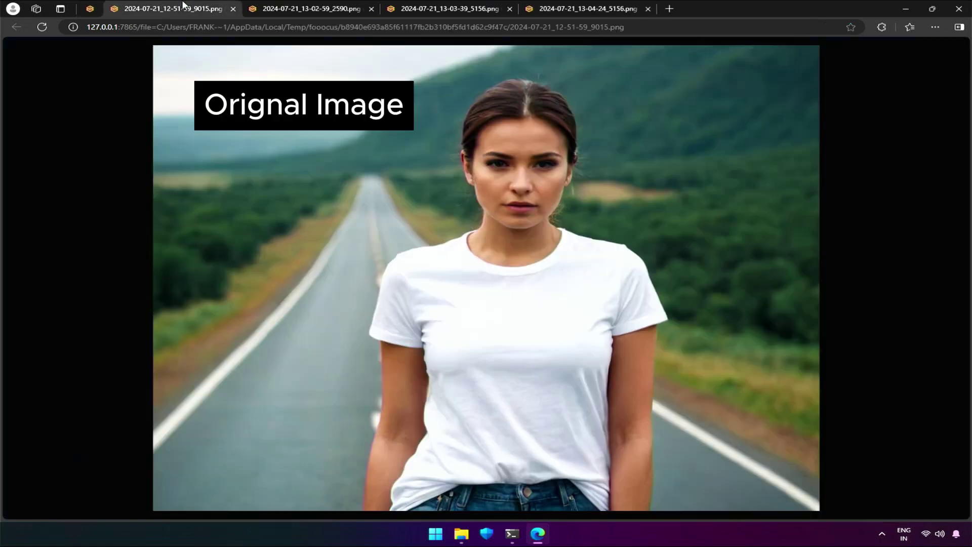
click(309, 6)
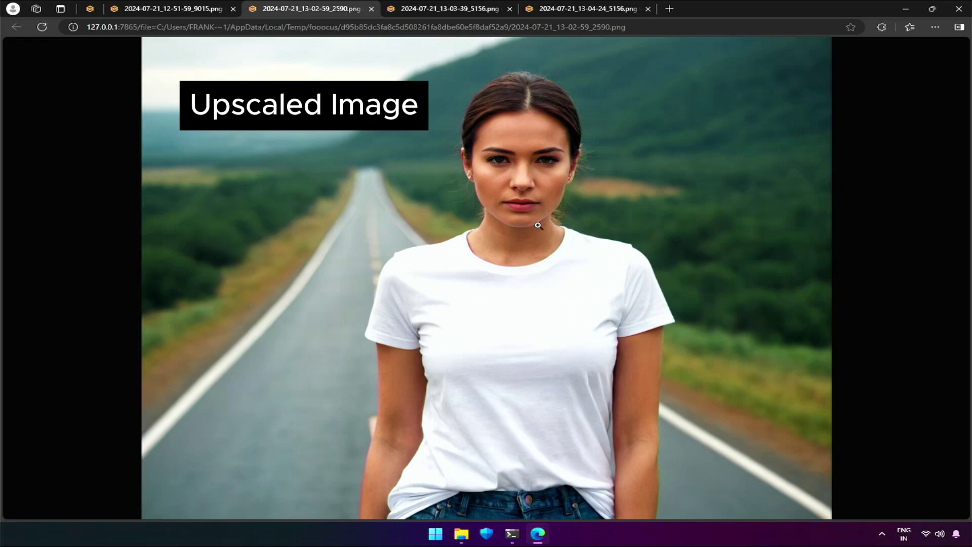
click(520, 192)
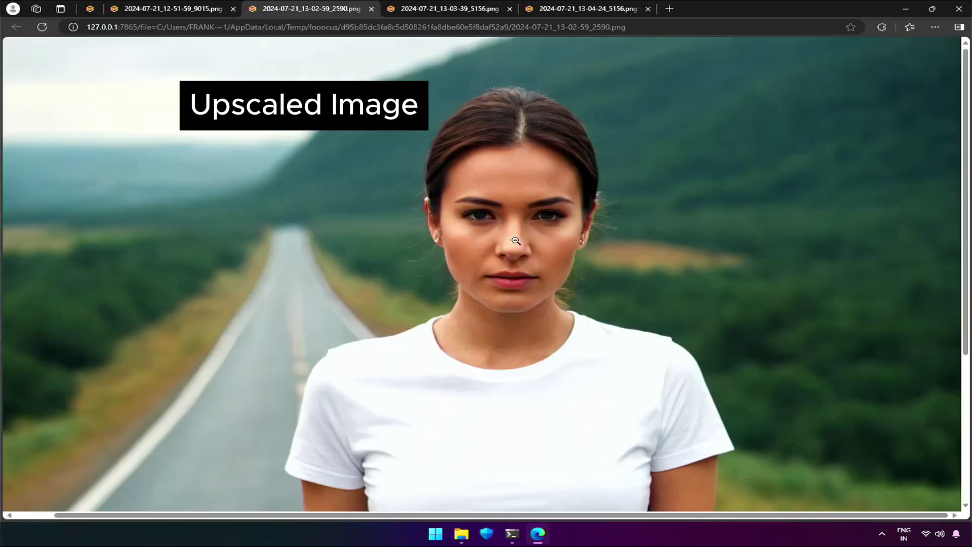
click(515, 242)
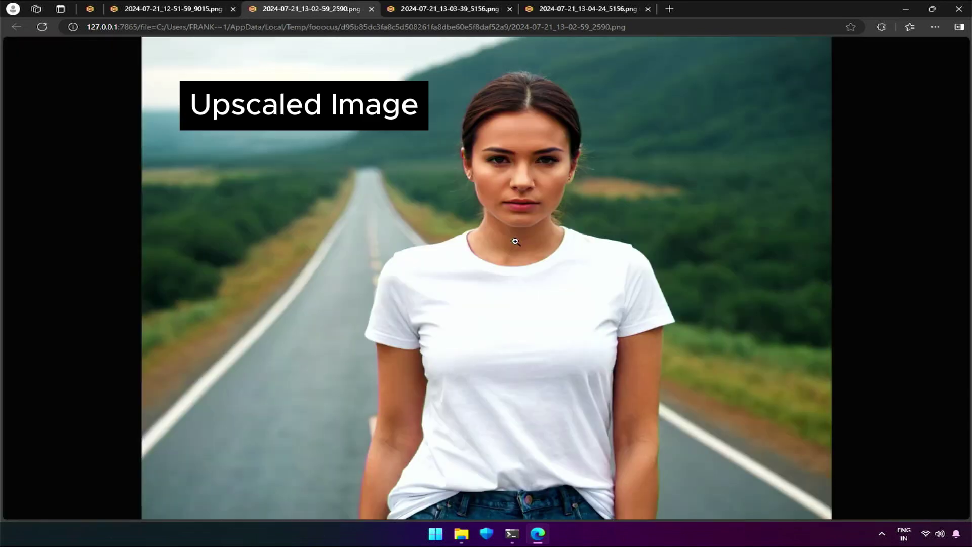
click(428, 10)
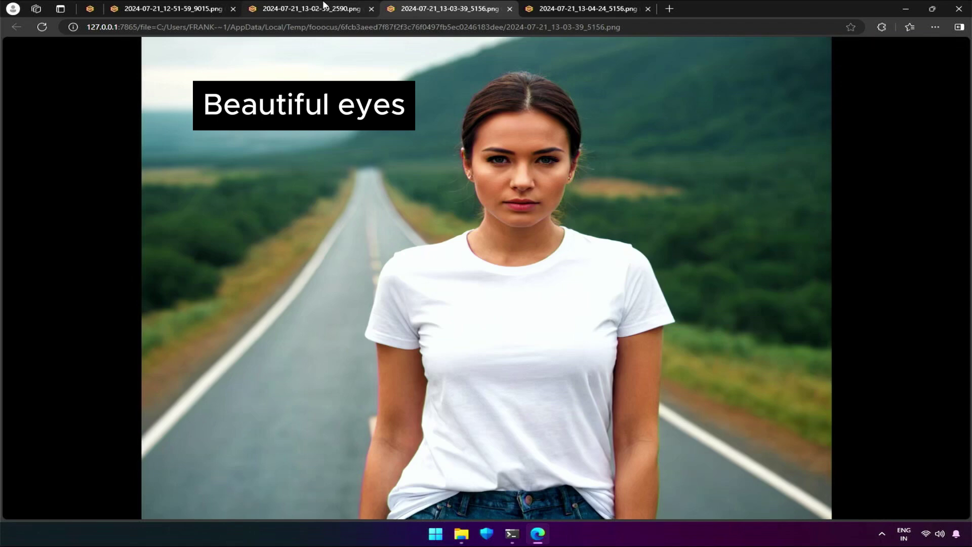
click(323, 8)
click(399, 6)
click(350, 7)
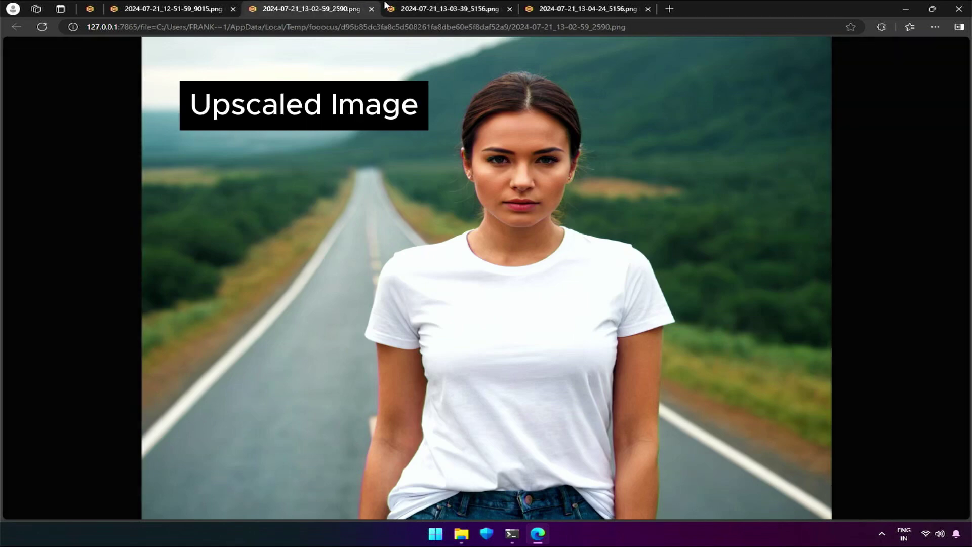
click(405, 8)
click(336, 6)
click(425, 7)
click(498, 167)
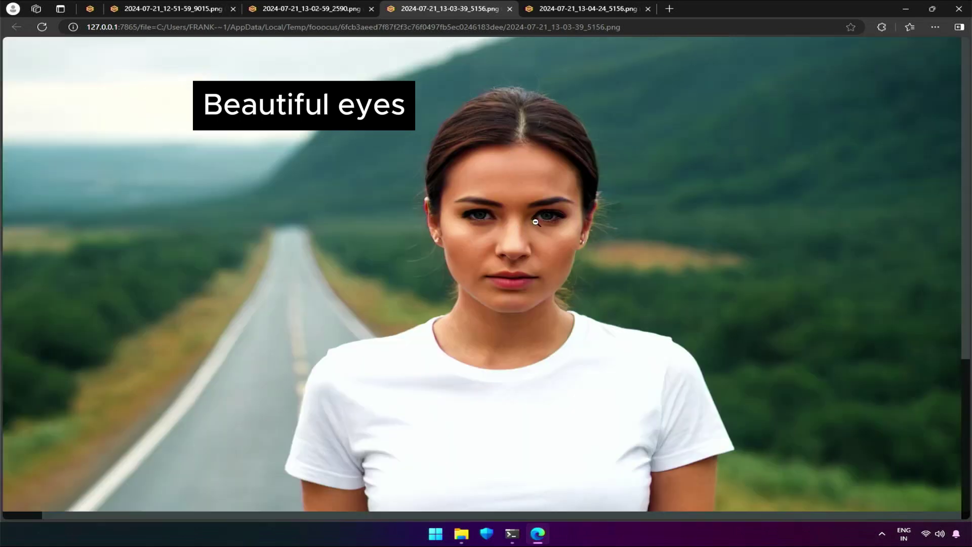
Compare the upscaled, eye-refined and orange t-shirt images full size, then fit the photo
click(333, 7)
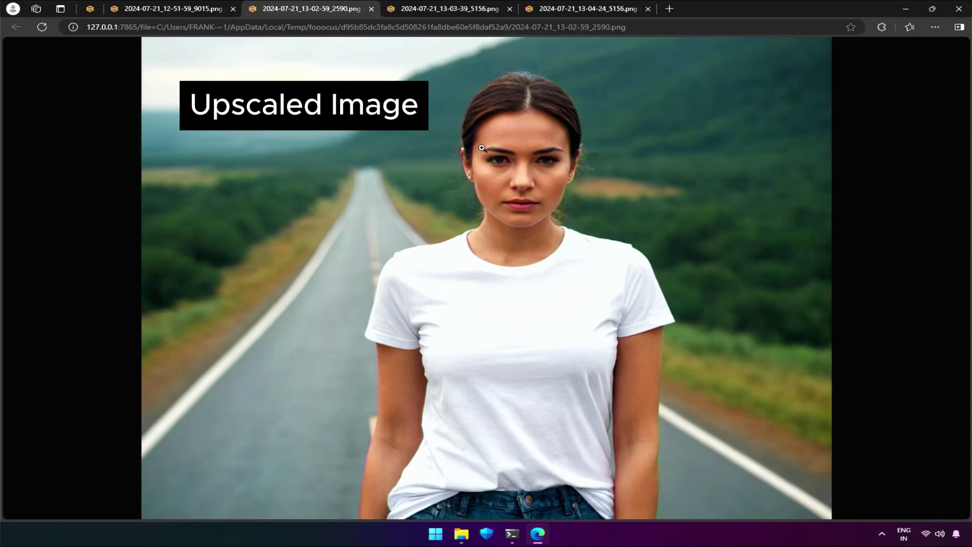
click(519, 162)
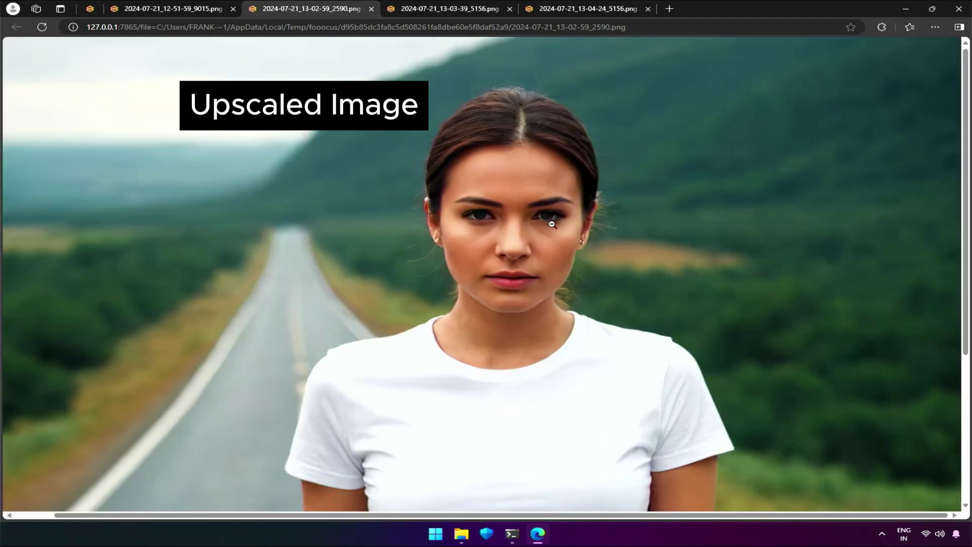
click(427, 14)
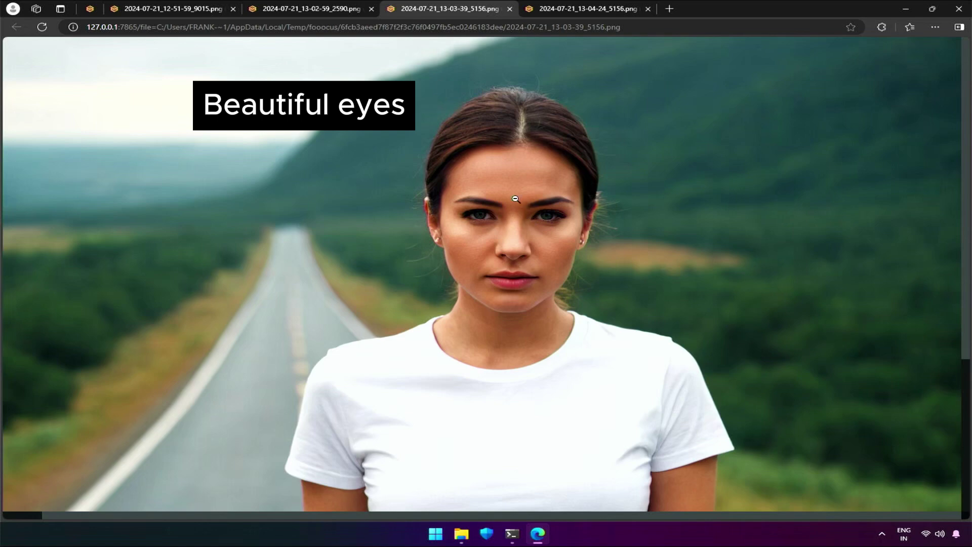
click(554, 19)
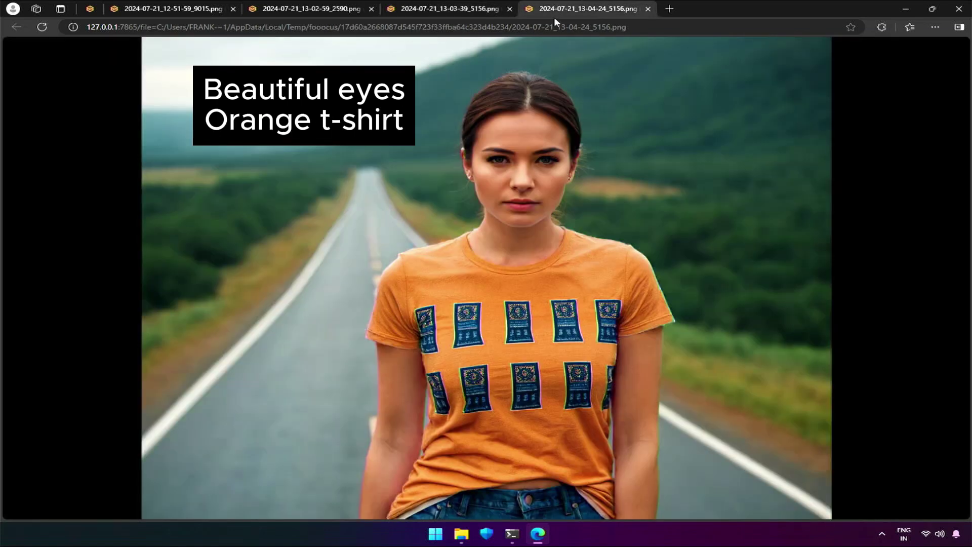
click(542, 184)
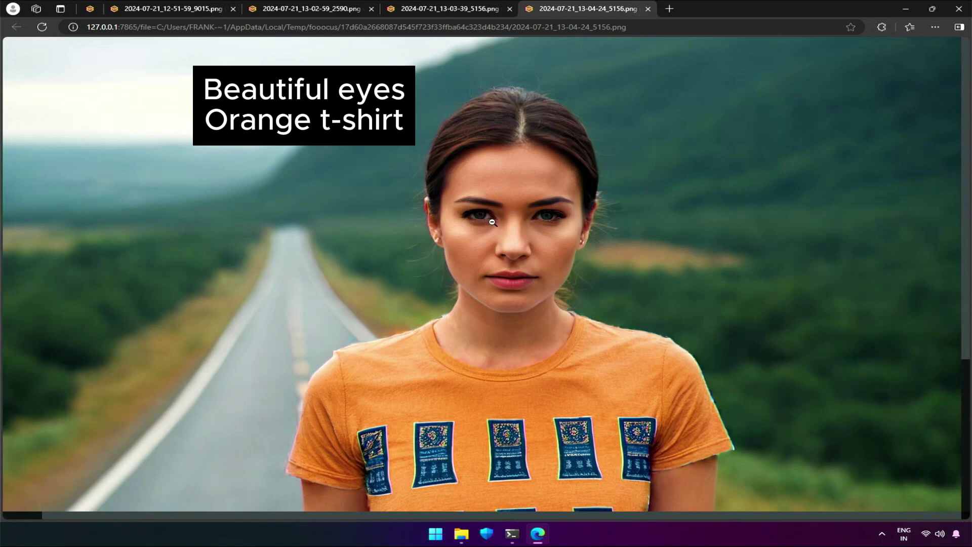
click(327, 6)
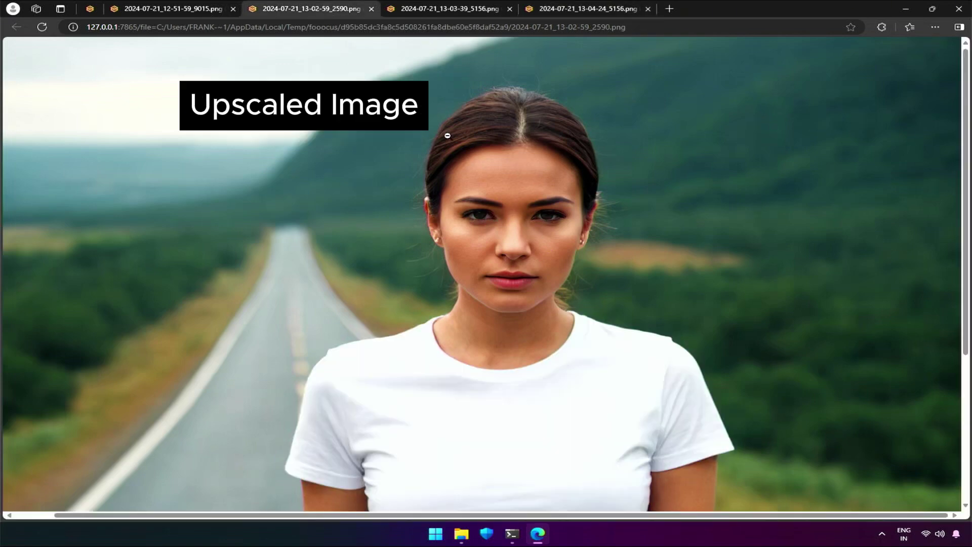
click(568, 7)
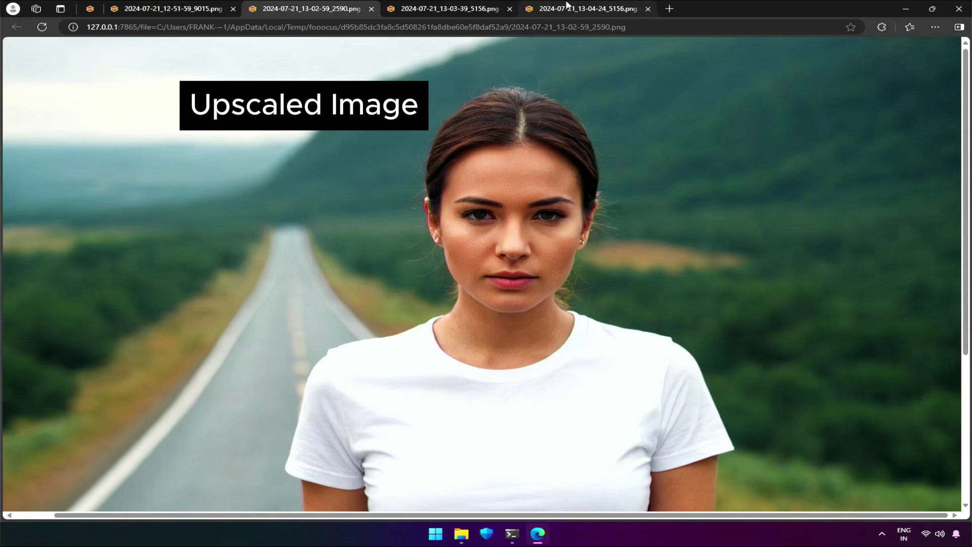
scroll(535, 240, down, 5)
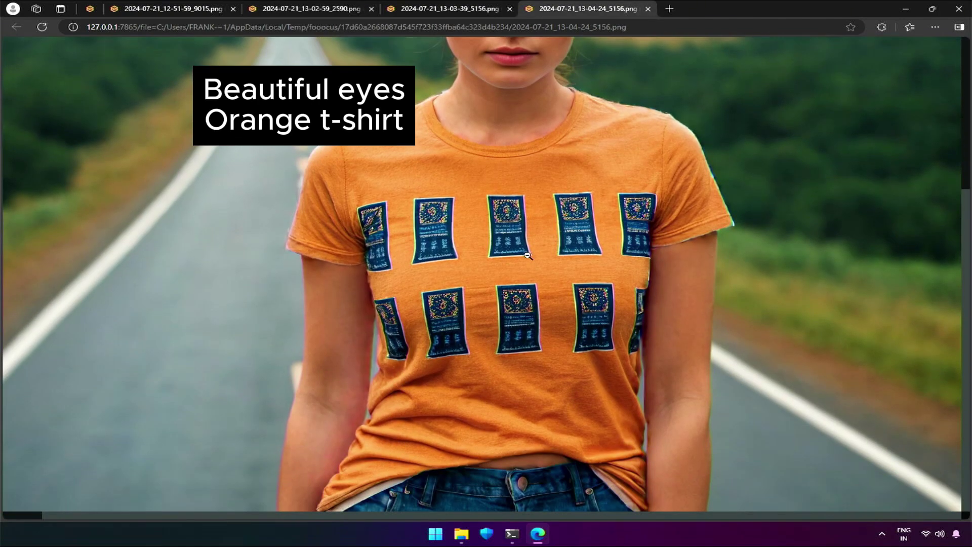
click(527, 255)
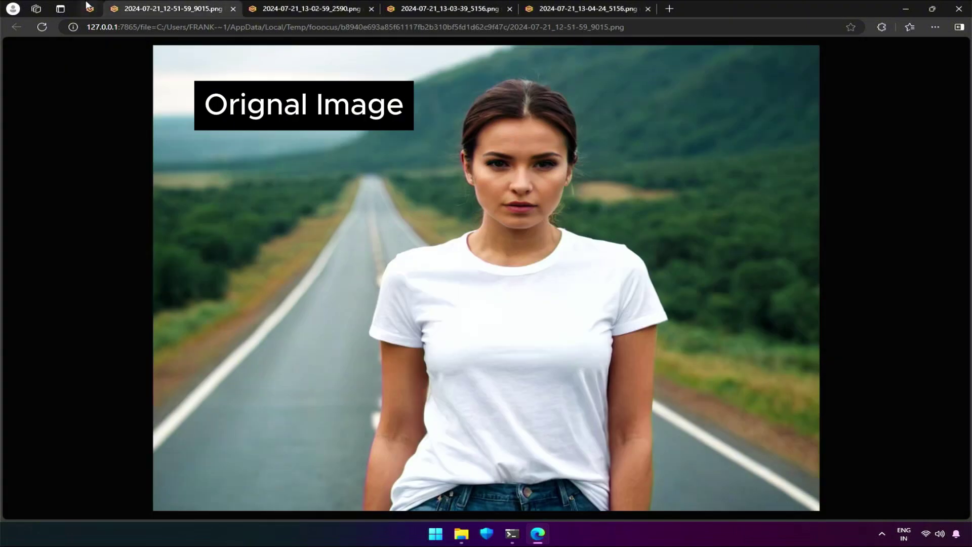
Enable Developer Debug Mode with the Inpaint debug options shown, then hide the Advanced settings again
click(89, 8)
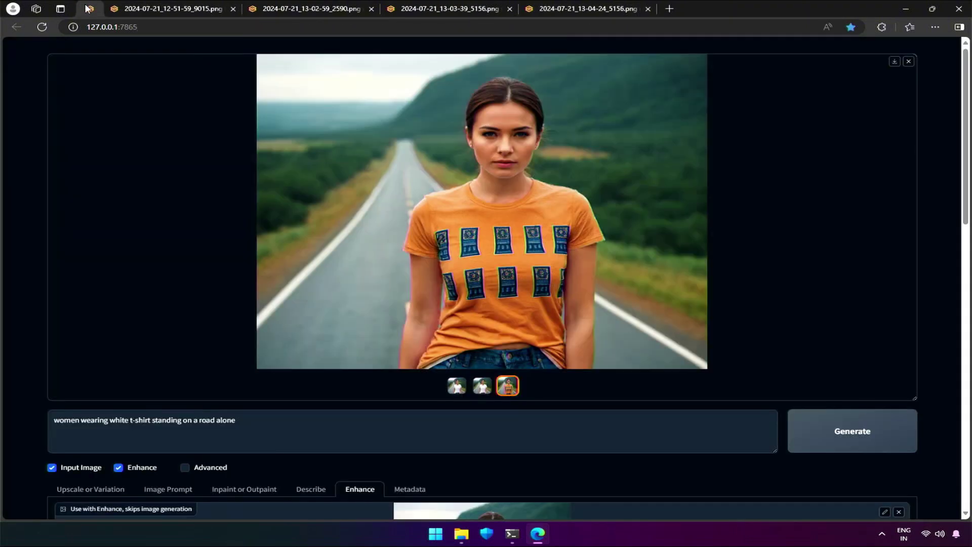
scroll(542, 320, down, 1)
scroll(541, 320, down, 4)
scroll(253, 395, up, 4)
click(210, 469)
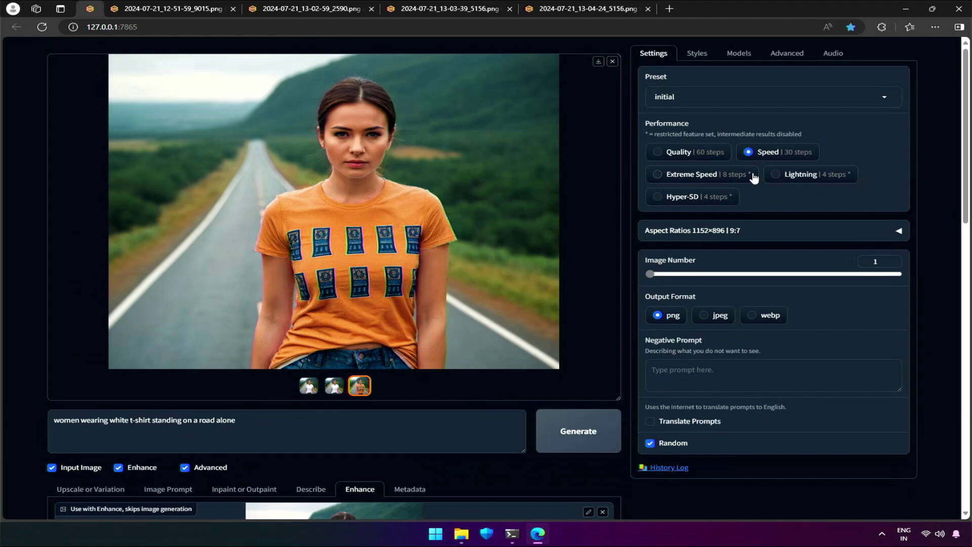
click(783, 57)
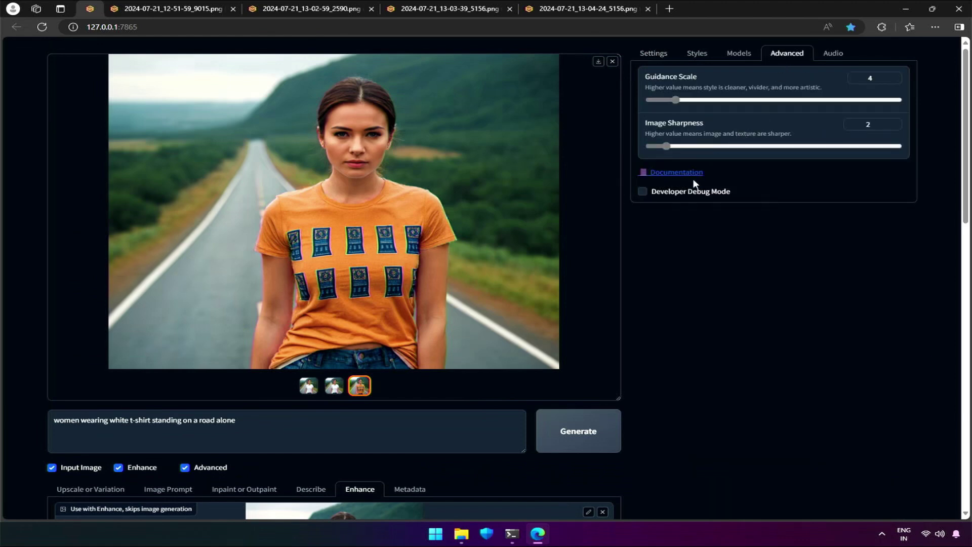
click(698, 191)
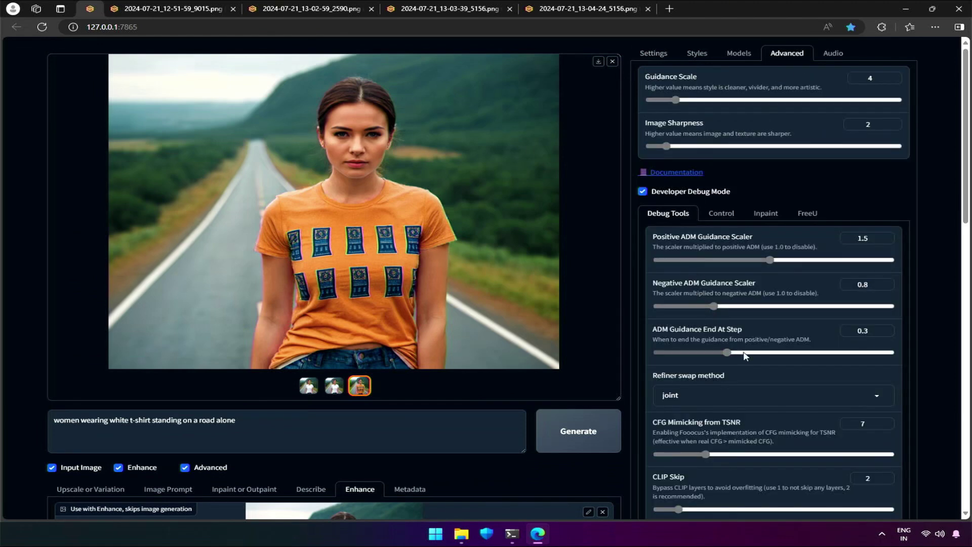
click(768, 218)
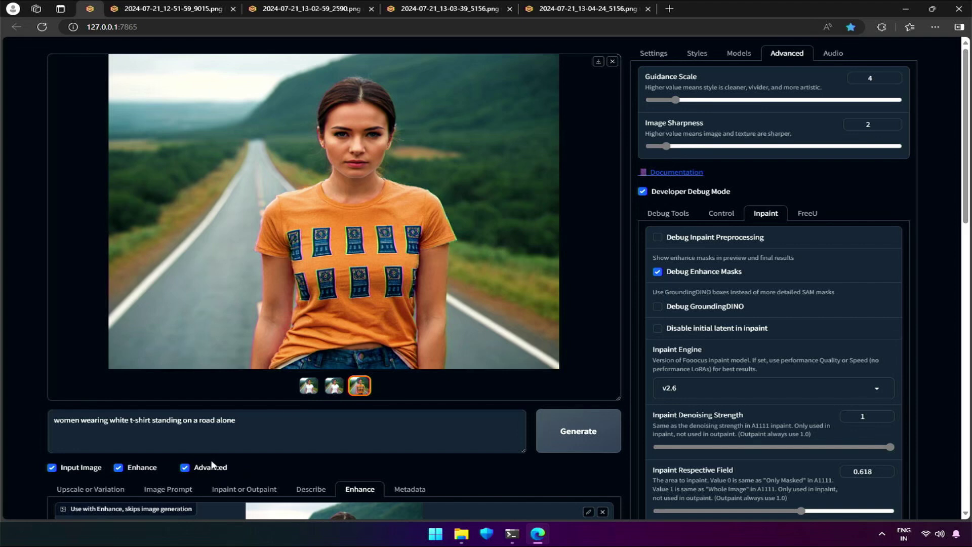
click(185, 468)
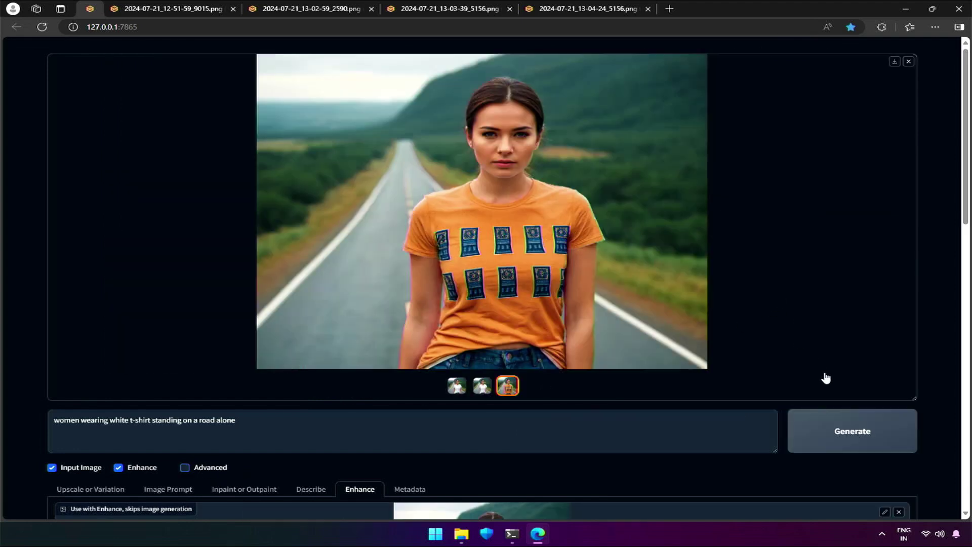
Generate the enhanced white t-shirt images and browse the results alongside their eye and t-shirt masks
click(849, 427)
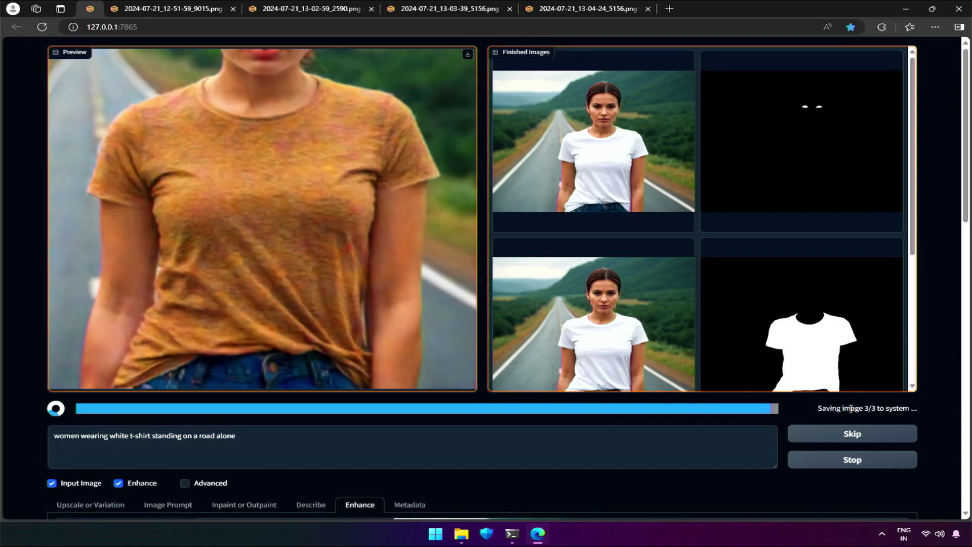
scroll(836, 335, down, 3)
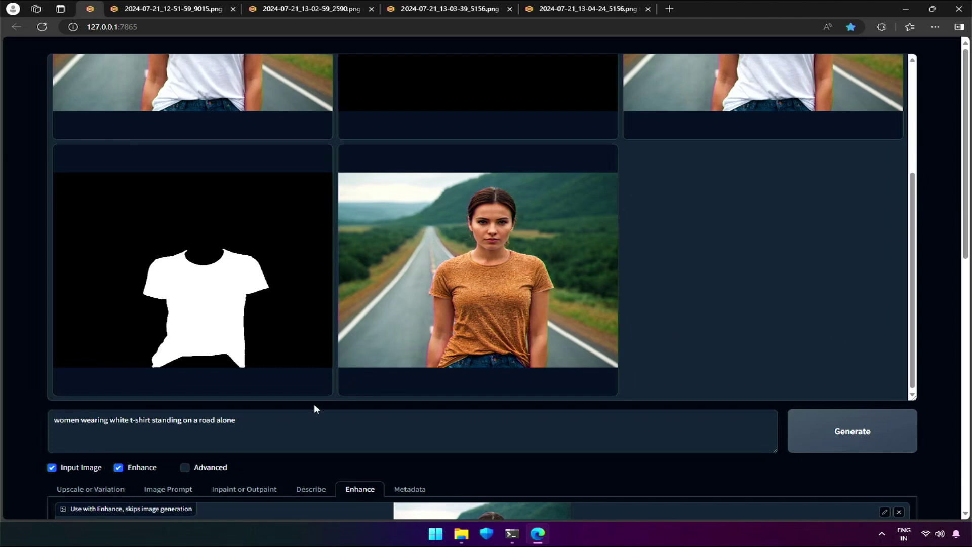
scroll(456, 397, up, 3)
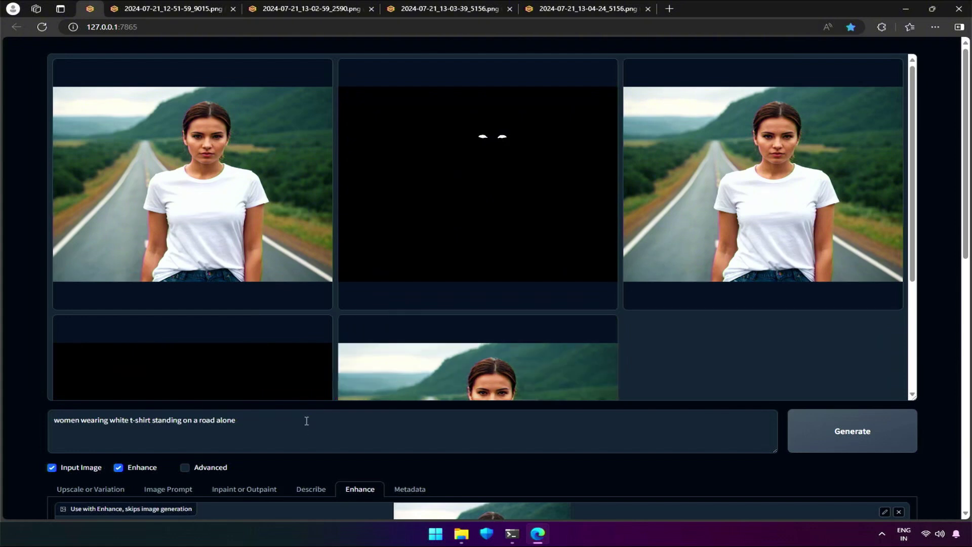
Turn off Enhance while keeping Input Image enabled
click(120, 464)
click(82, 415)
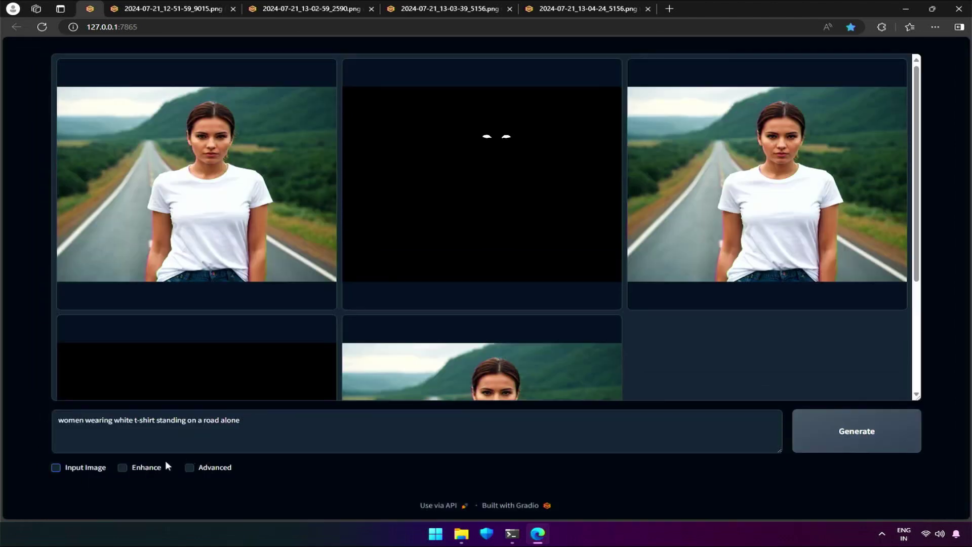
click(57, 469)
scroll(60, 471, down, 3)
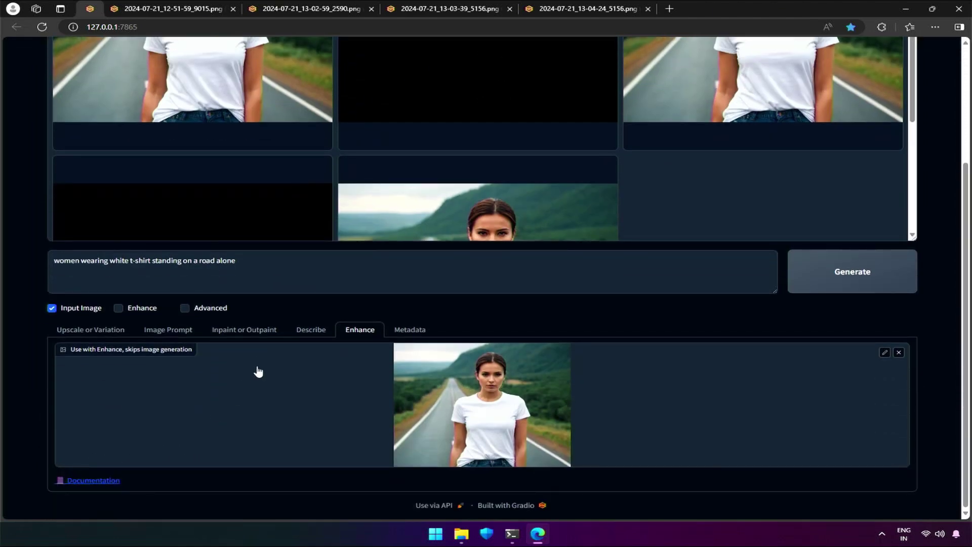
Load the original photo 2024-07-21_12-51-59_9015 into the Inpaint or Outpaint tab
click(244, 330)
scroll(444, 407, down, 2)
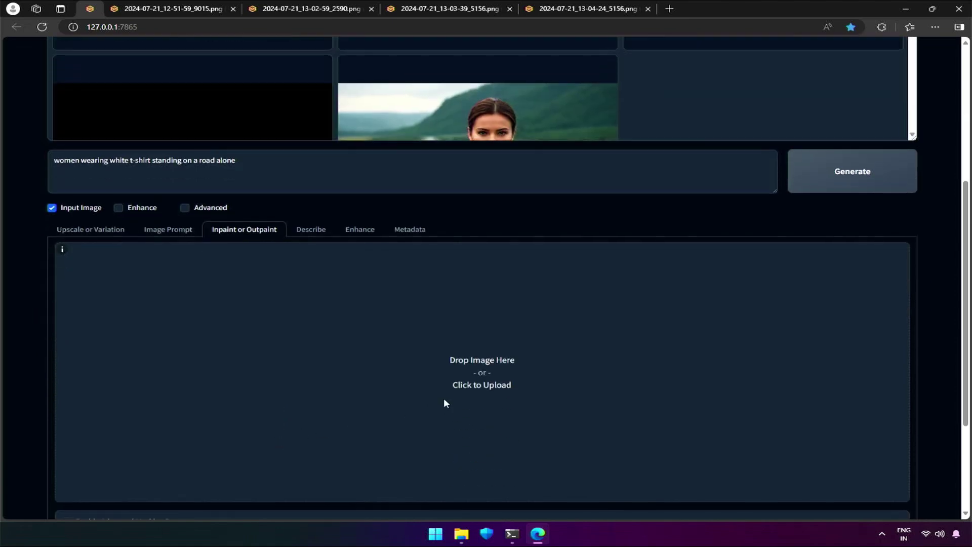
scroll(444, 398, up, 1)
click(411, 345)
click(281, 323)
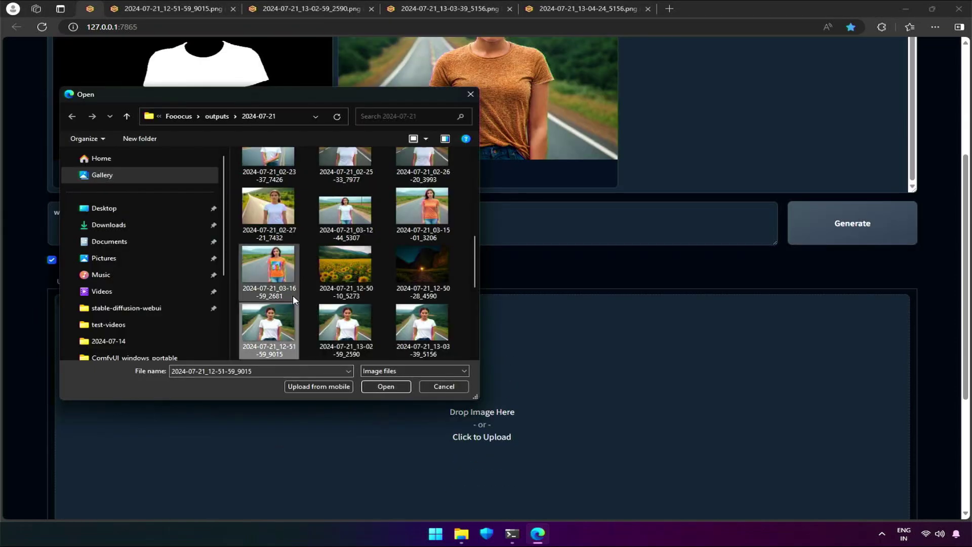
double_click(281, 324)
scroll(282, 325, down, 4)
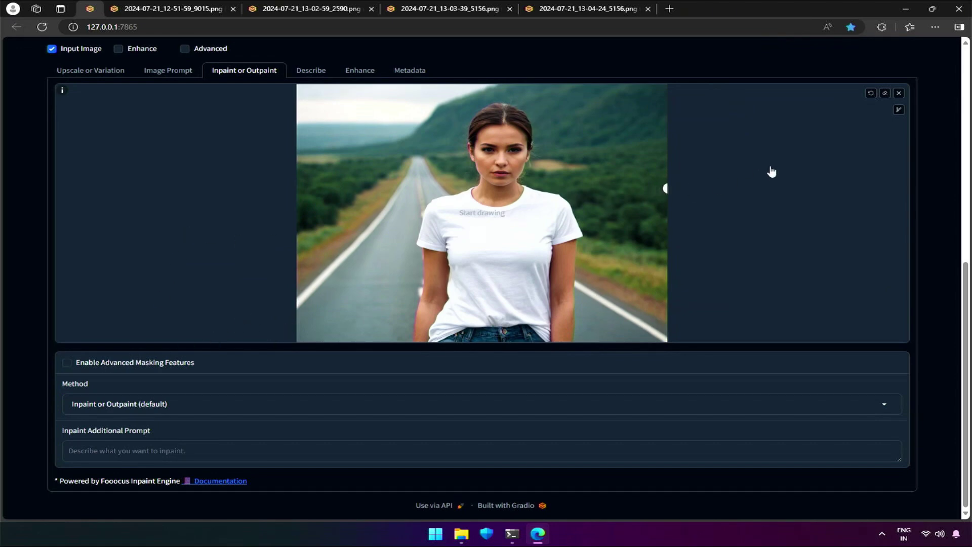
Enlarge the mask brush and paint a mask over both eyes
click(898, 111)
click(853, 110)
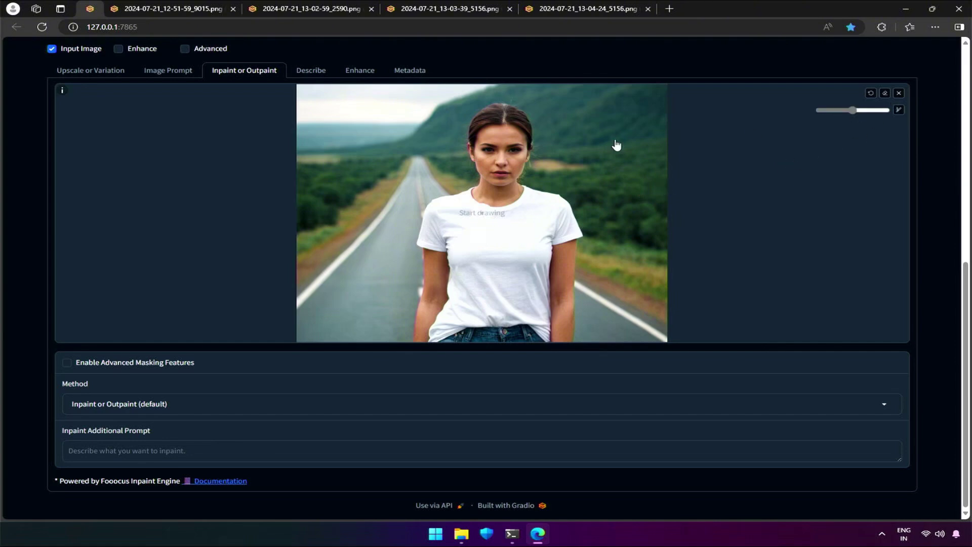
click(488, 149)
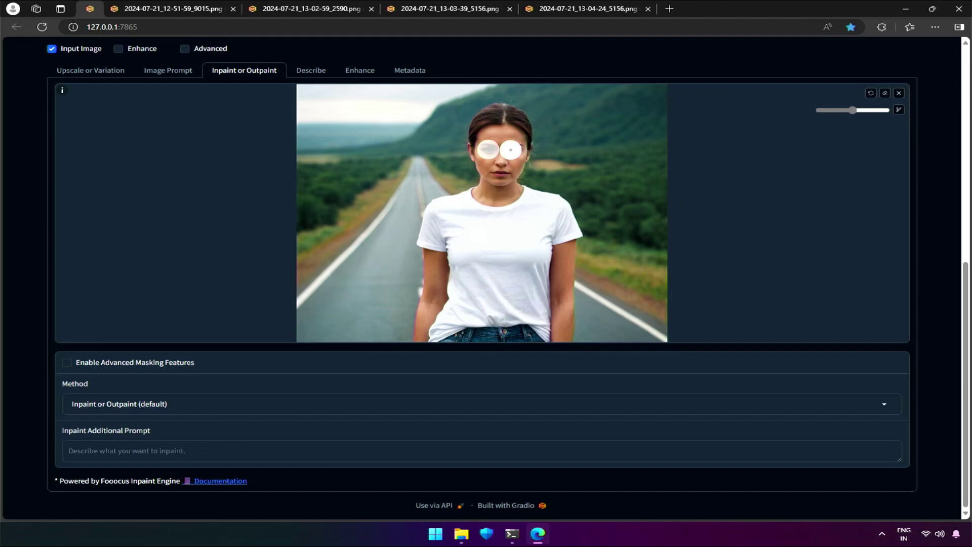
click(515, 149)
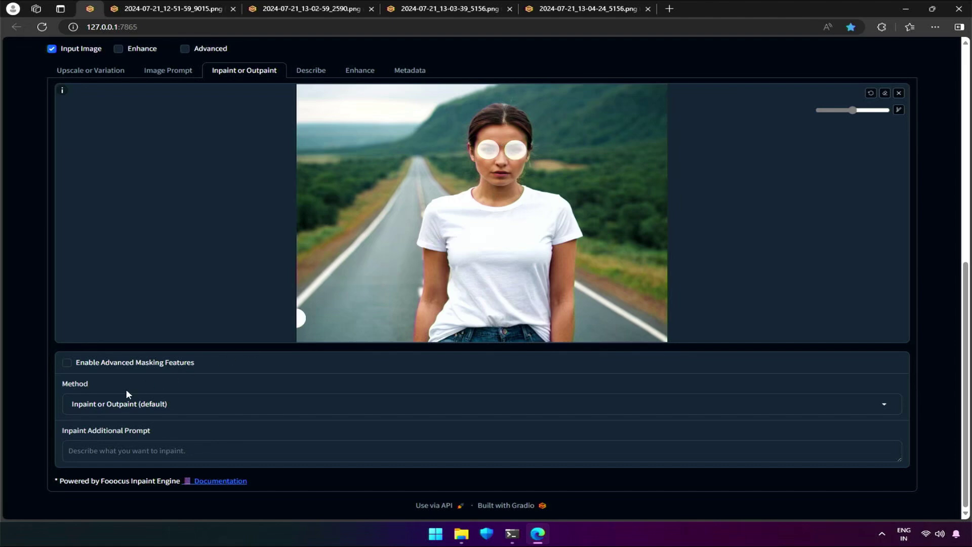
Set the inpaint method to Improve Detail with the prompt 'beautiful eyes' and generate
click(141, 405)
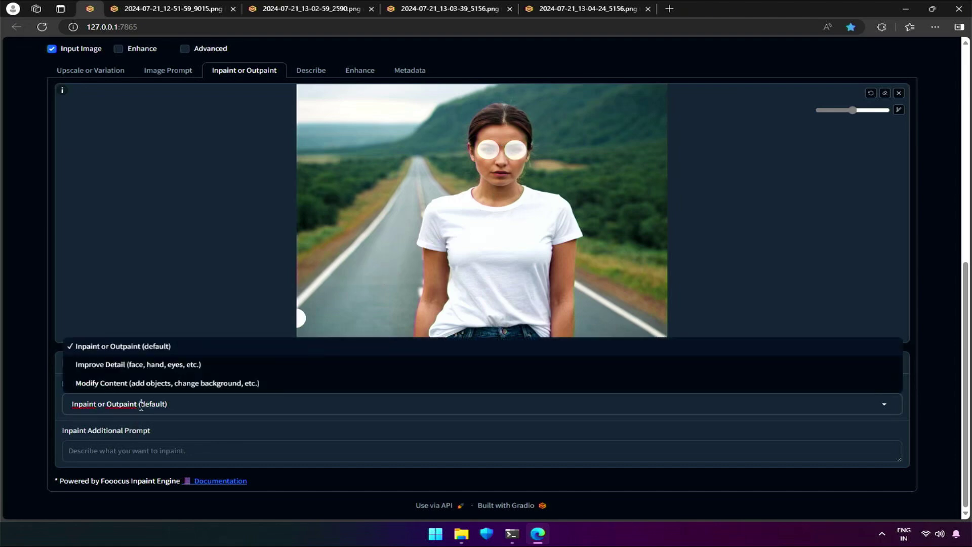
click(137, 366)
click(130, 454)
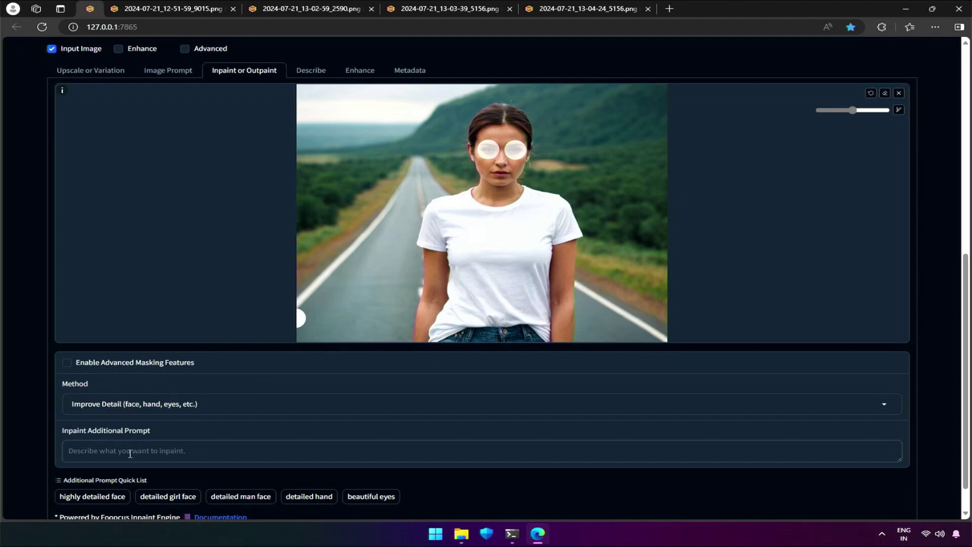
text(beautiful eyes)
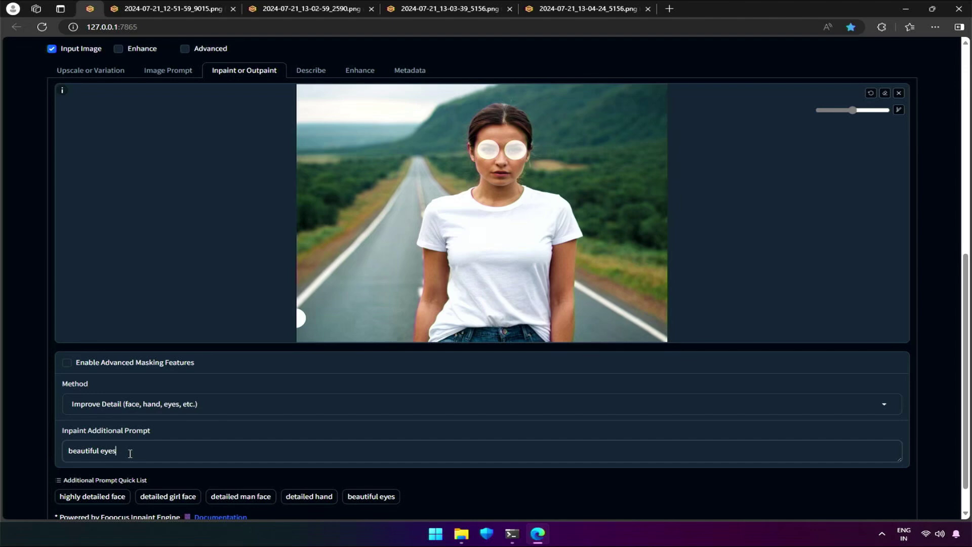
scroll(458, 456, up, 4)
click(851, 220)
scroll(853, 197, up, 4)
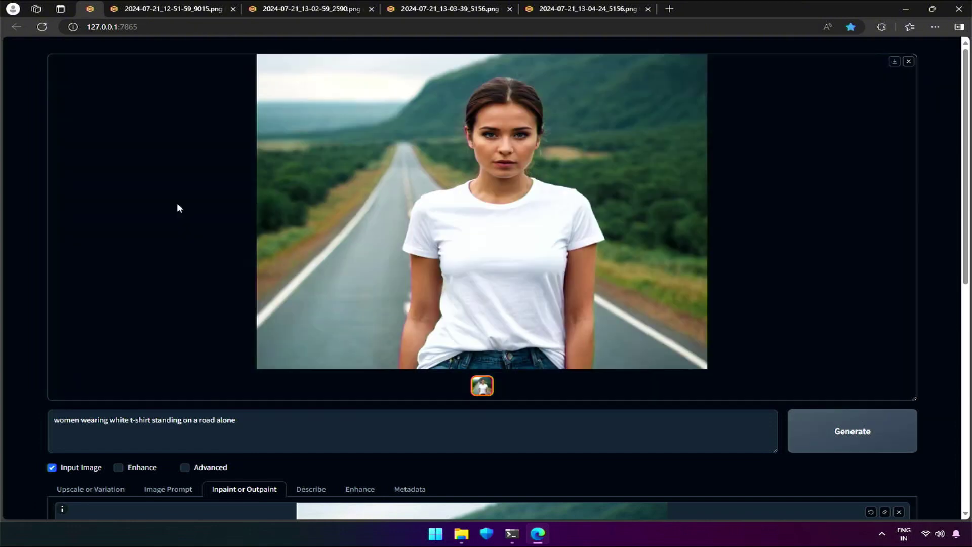
Open the eye-inpainted result in a new browser tab and flip between it and the original photo
right_click(342, 196)
click(370, 202)
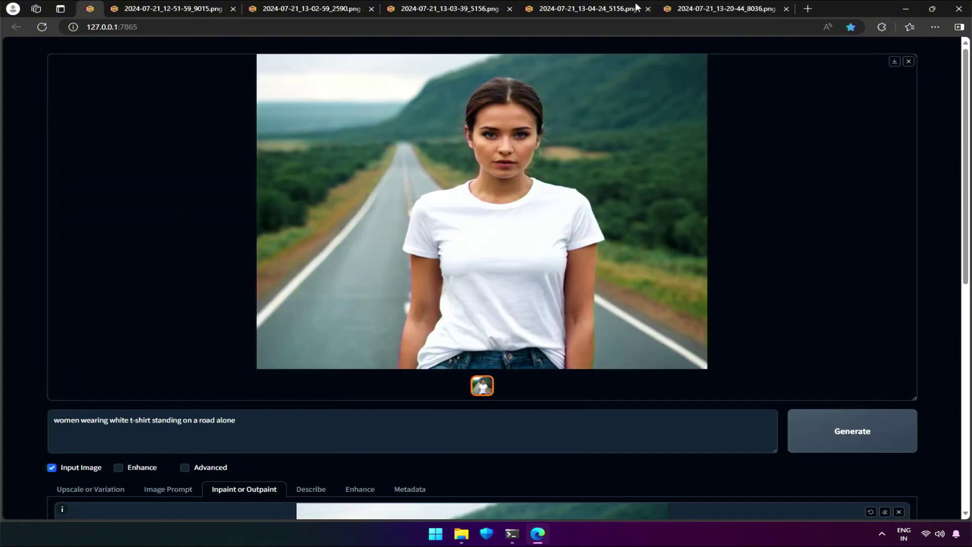
click(705, 6)
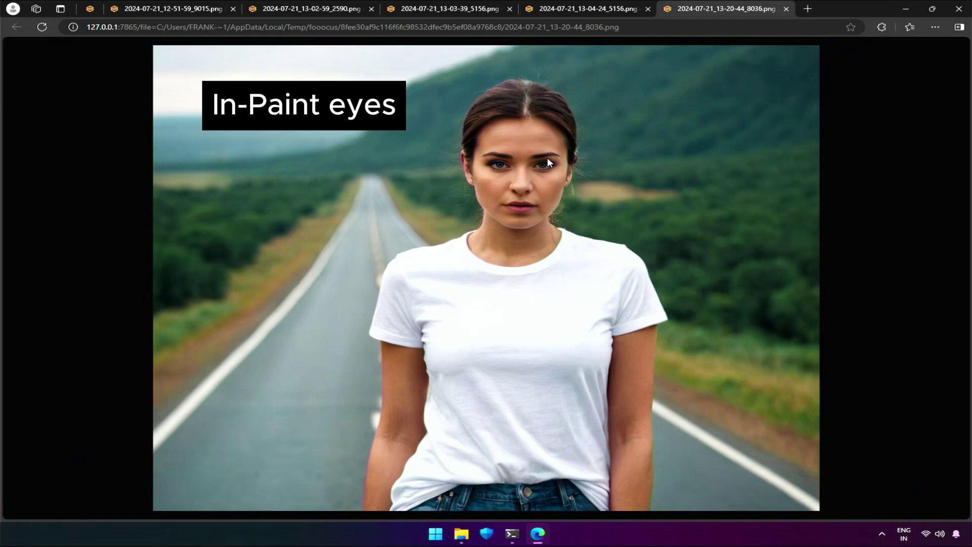
click(201, 6)
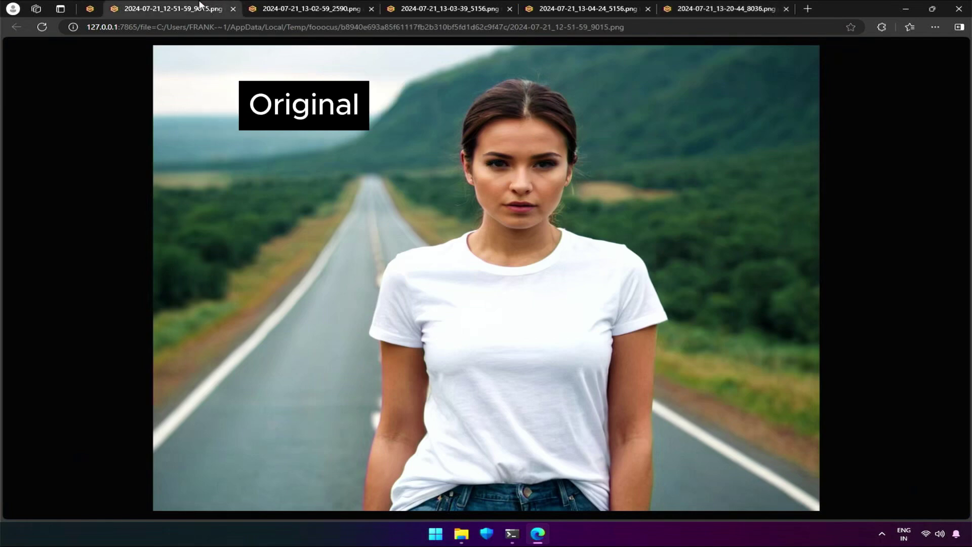
click(703, 5)
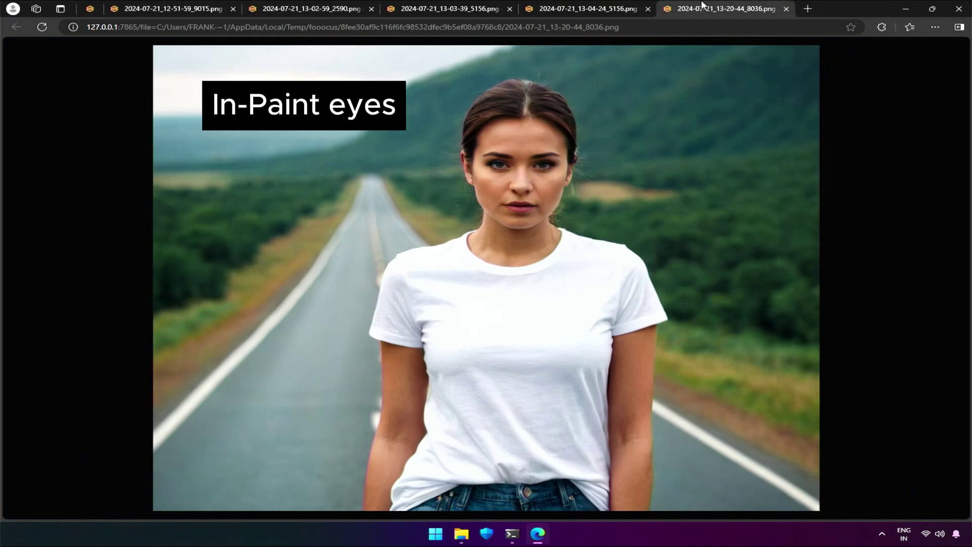
click(132, 5)
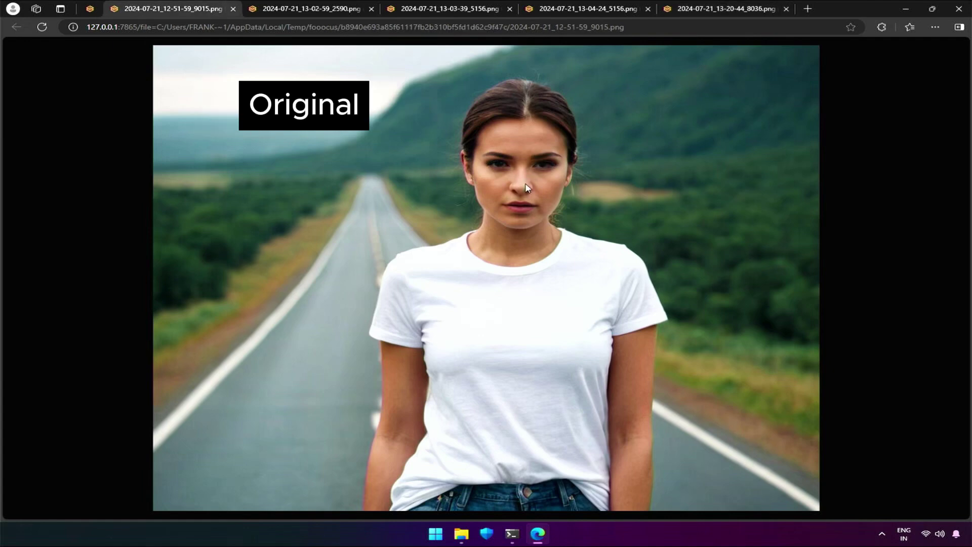
click(710, 6)
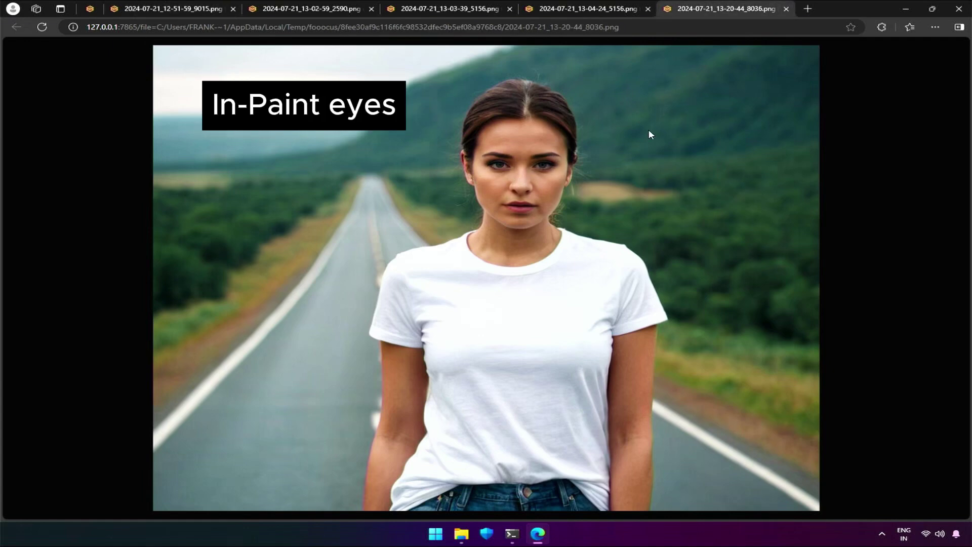
Undo both hand-painted eye mask circles on the inpaint canvas
click(89, 9)
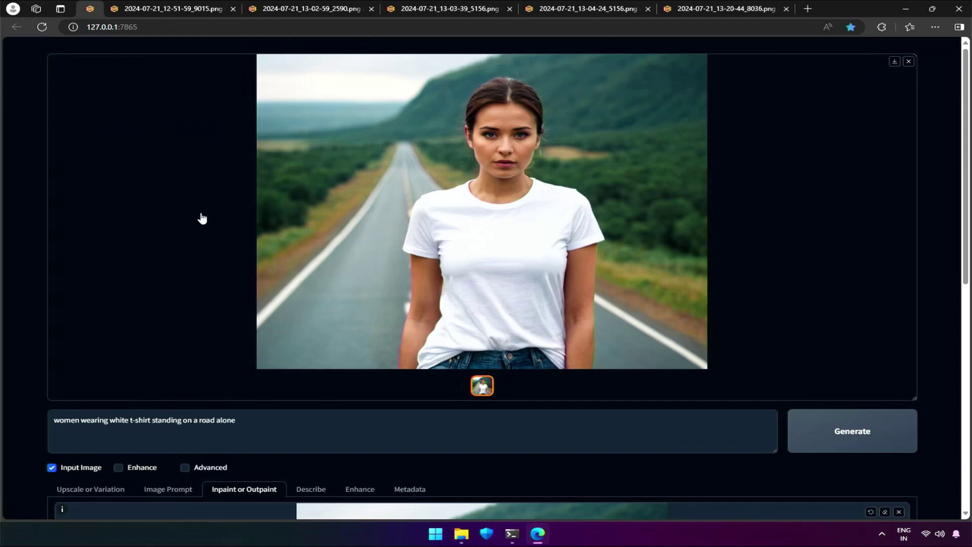
scroll(221, 245, down, 5)
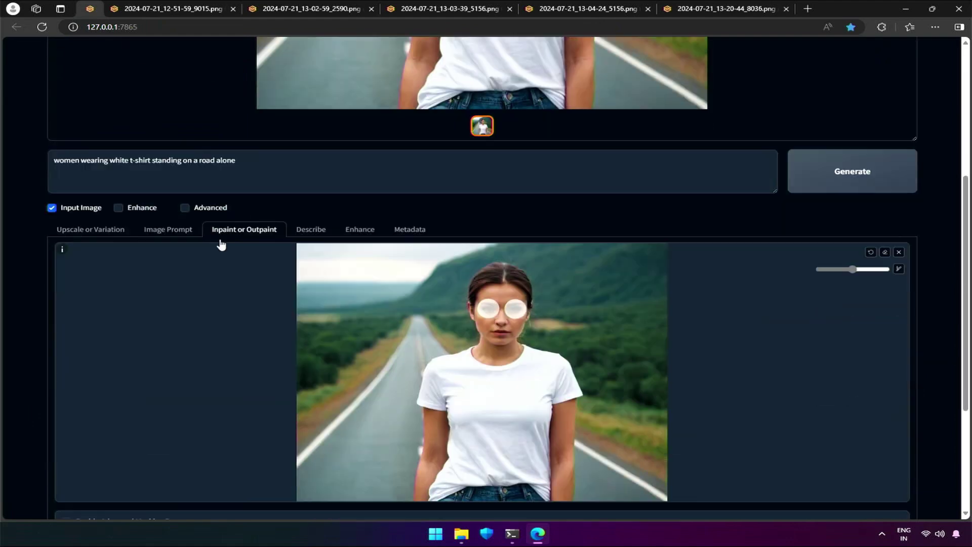
click(872, 252)
click(871, 253)
scroll(707, 343, down, 4)
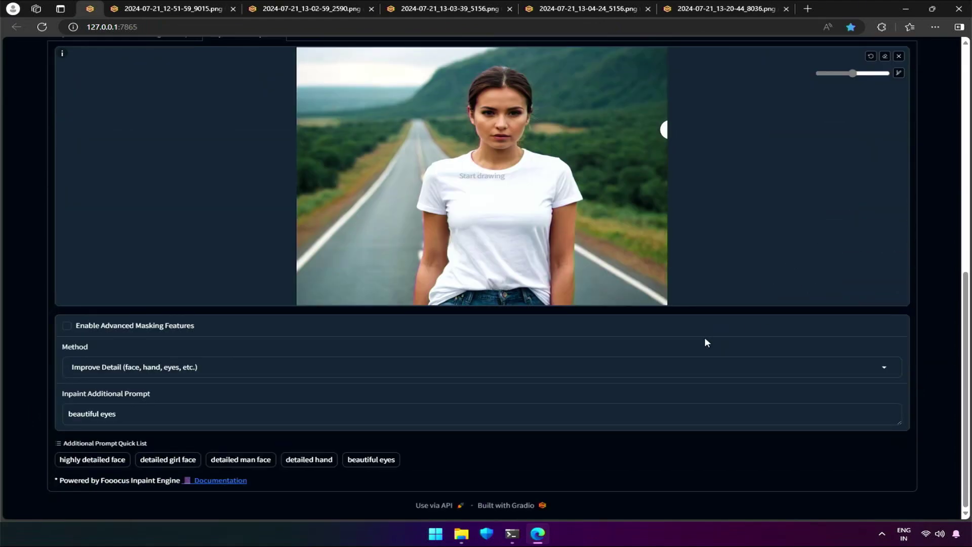
Enable Advanced Masking Features, using the sam mask model with the detection prompt 'eye'
click(121, 327)
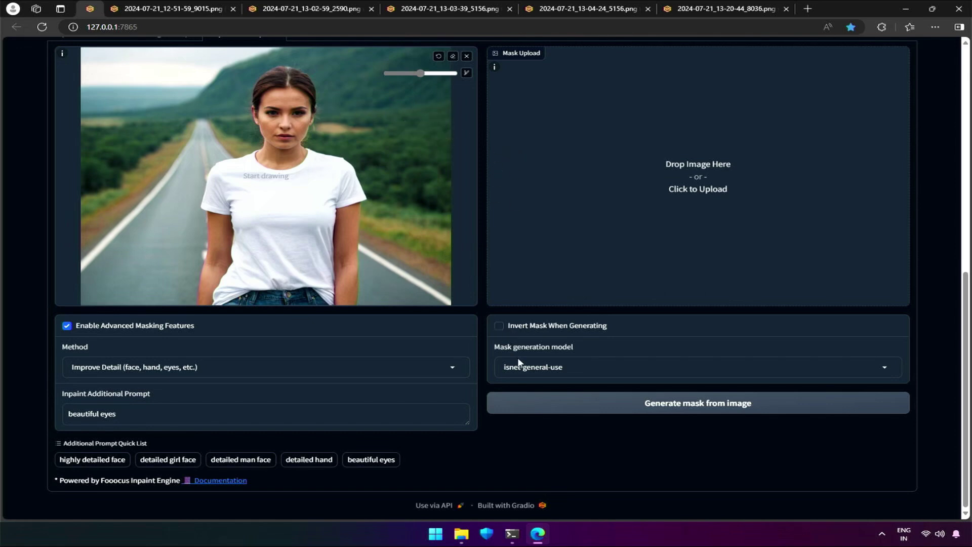
click(535, 371)
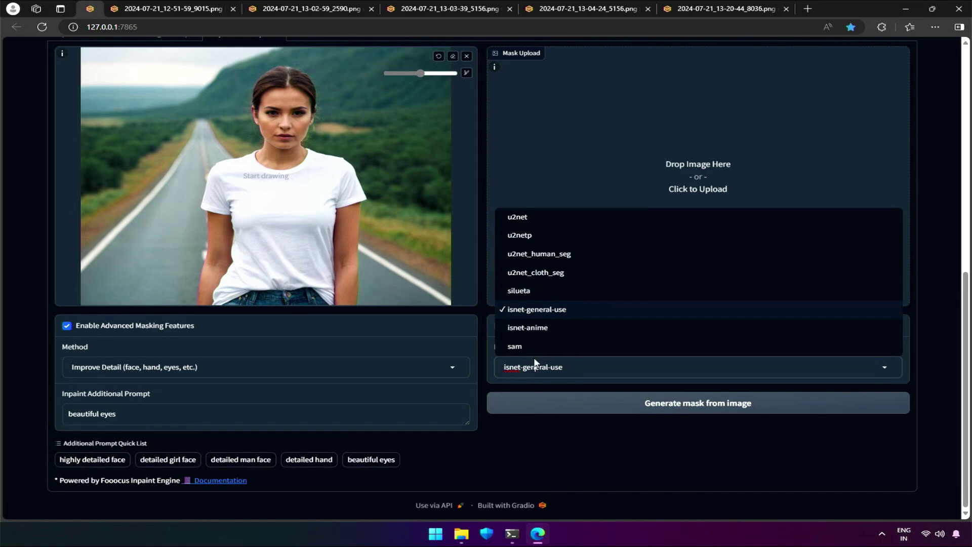
click(530, 350)
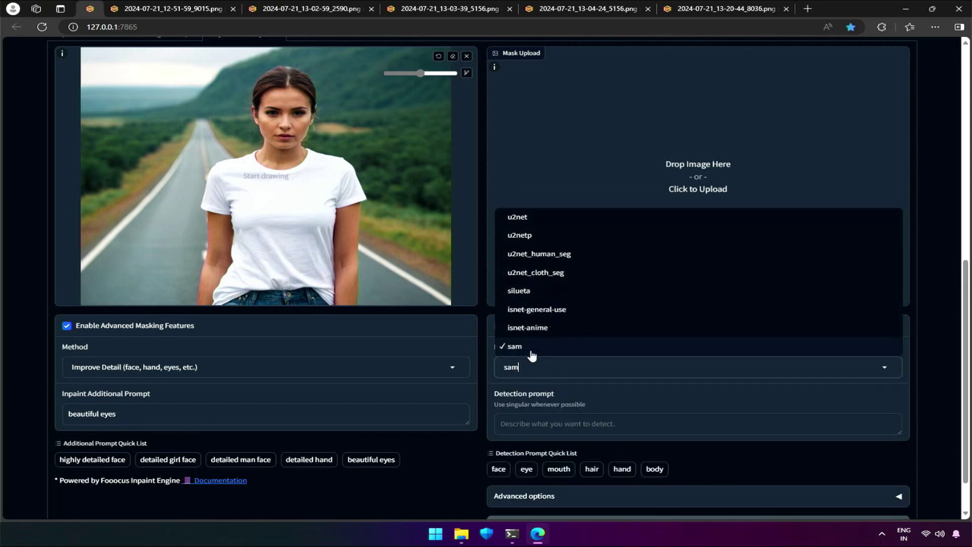
click(484, 376)
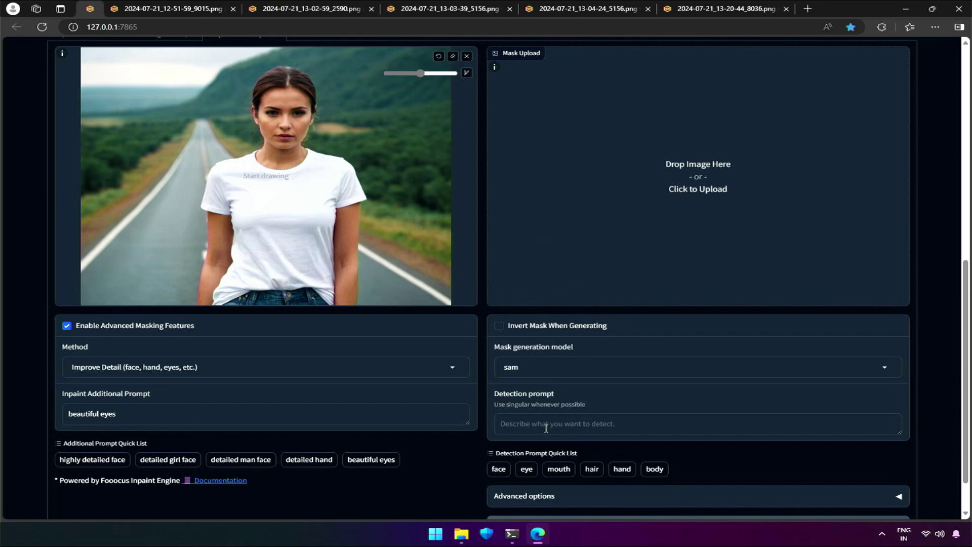
click(525, 470)
scroll(513, 436, down, 1)
Review the advanced detection options, keeping SAM model vit_b
click(515, 445)
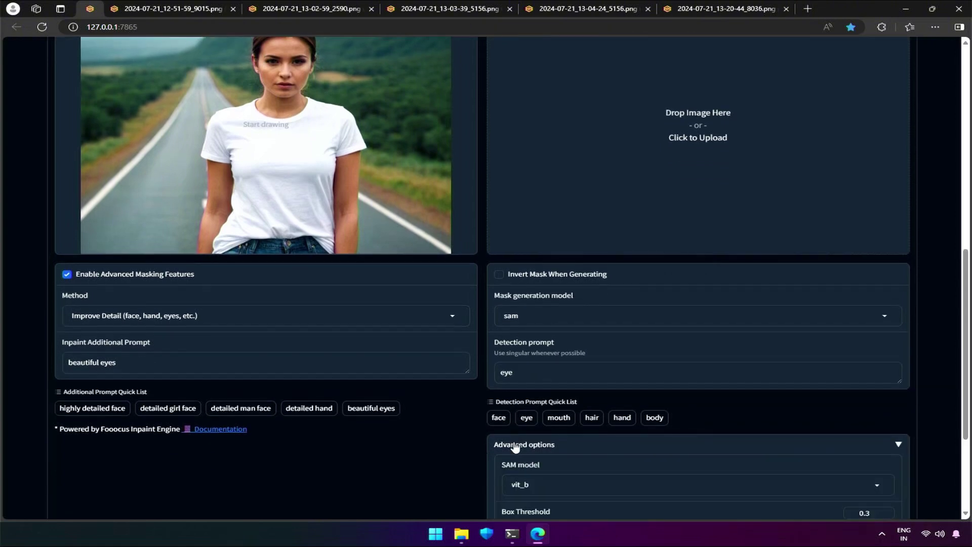
scroll(473, 439, down, 2)
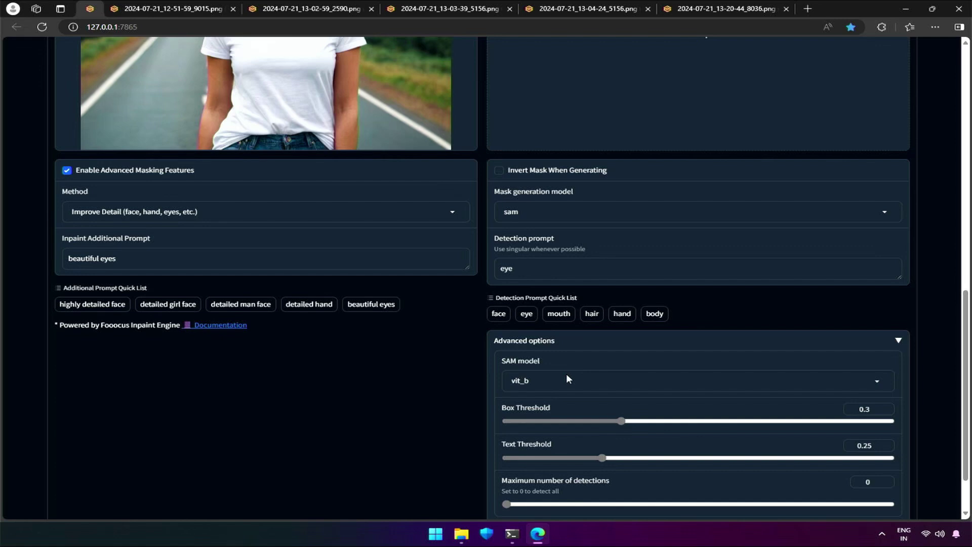
click(544, 385)
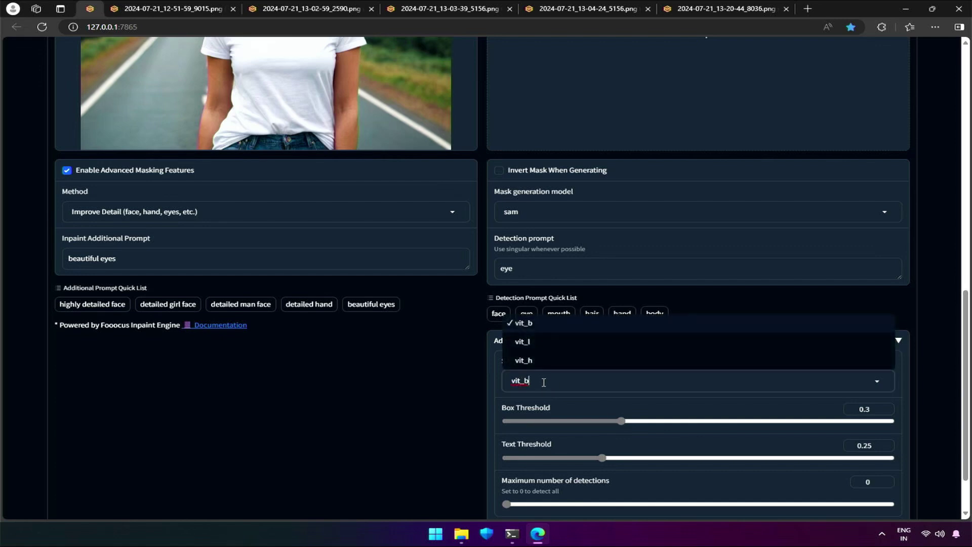
click(488, 351)
scroll(505, 345, down, 2)
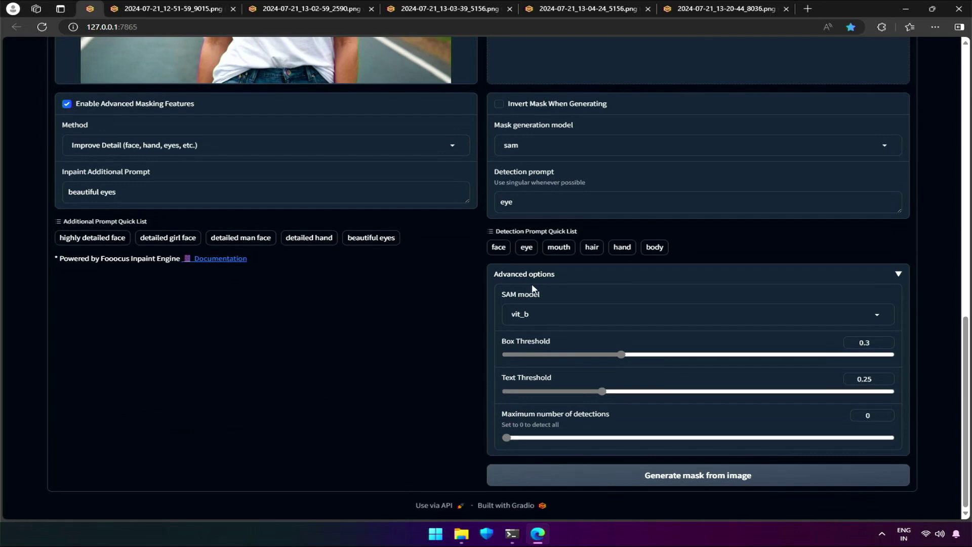
click(540, 279)
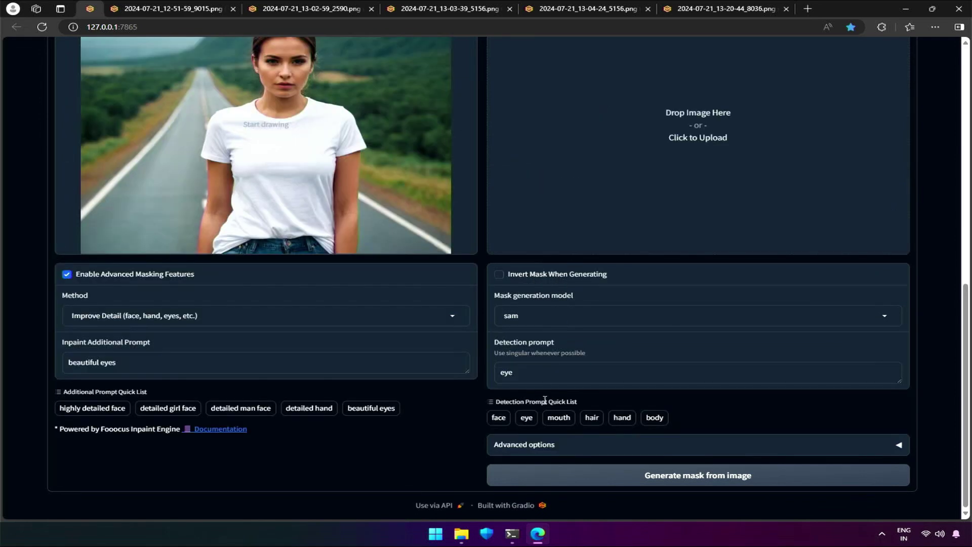
Generate the sam eye mask, inpaint a new road image with it, and preview the result
click(564, 483)
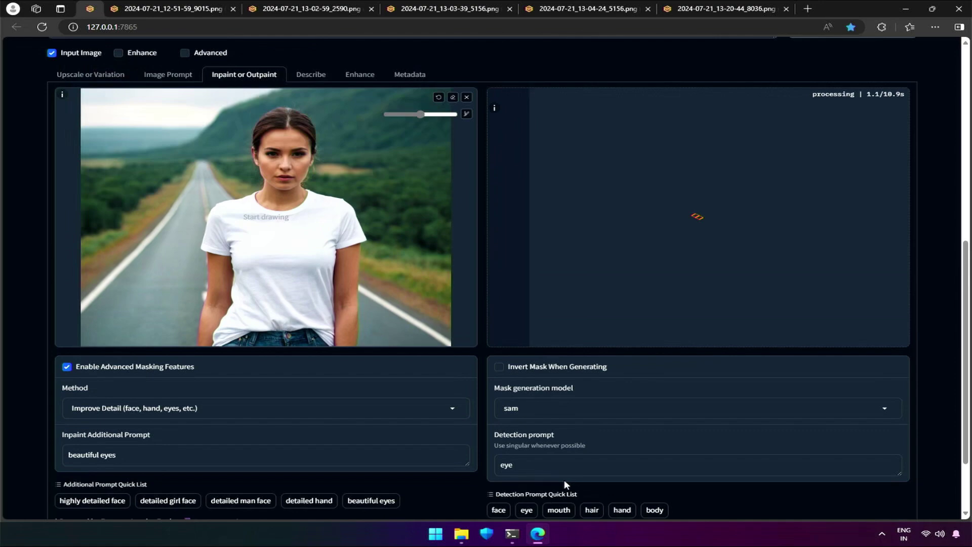
scroll(565, 485, down, 4)
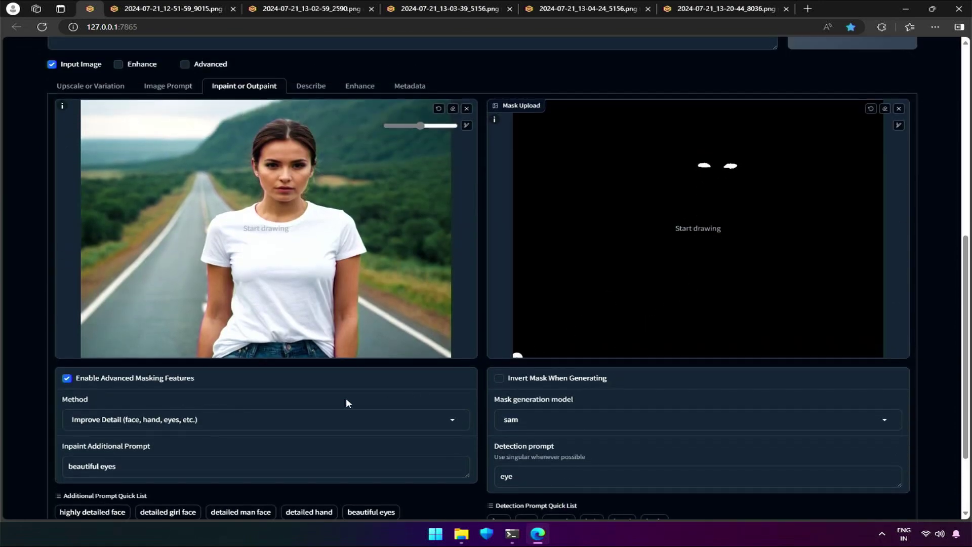
scroll(345, 398, up, 8)
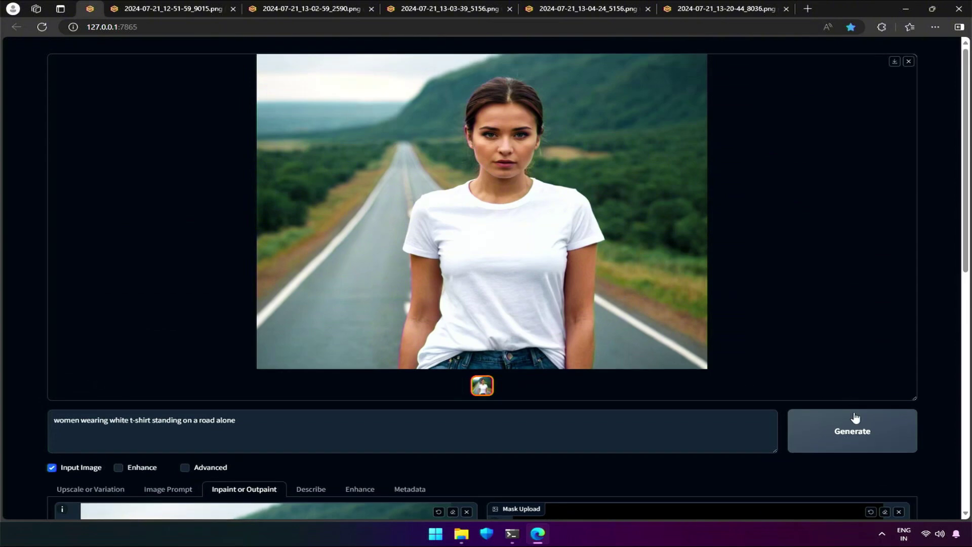
click(855, 419)
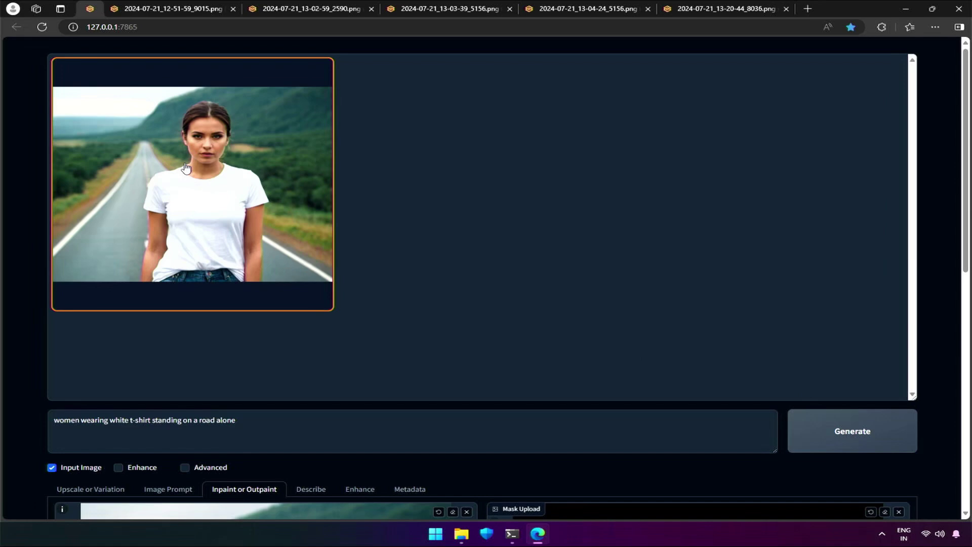
click(186, 169)
Open the sam-masked eyes result in its own tab and compare it with the original
right_click(396, 171)
click(420, 183)
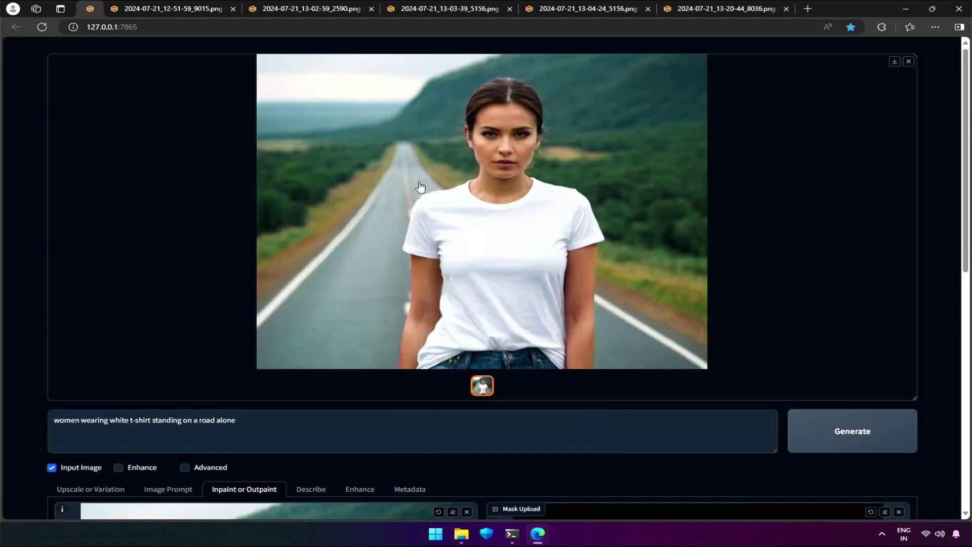
click(774, 7)
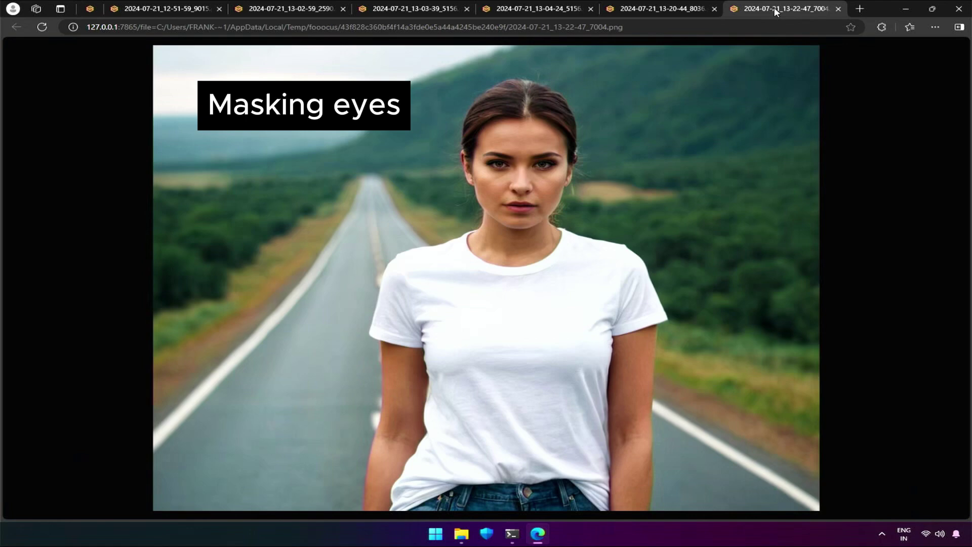
click(136, 5)
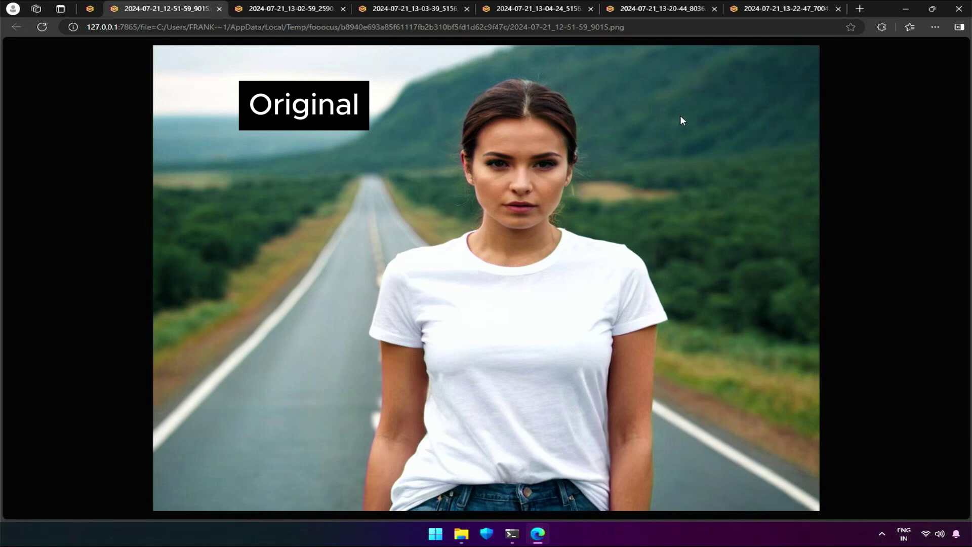
click(762, 6)
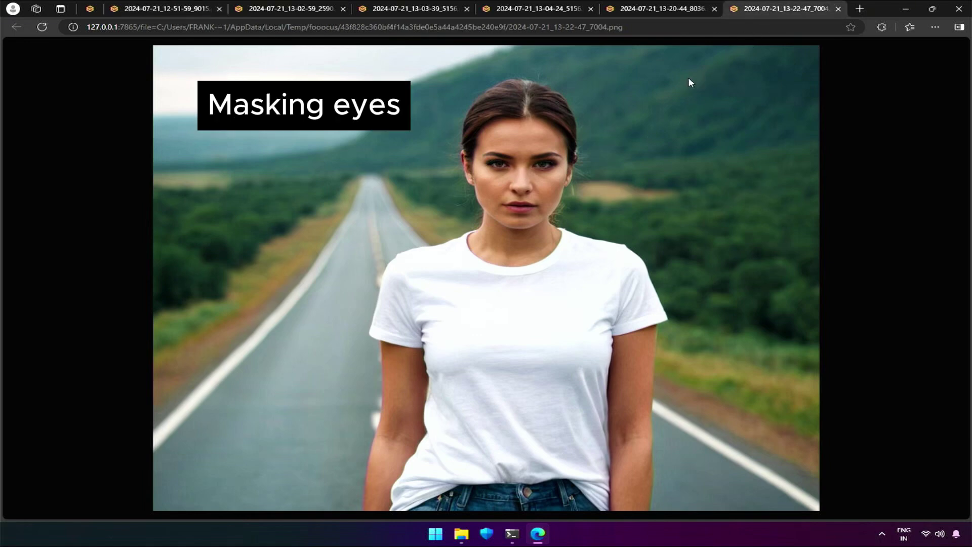
Flip between the masked-eyes, earlier inpainted-eyes and original image tabs to compare them
click(657, 4)
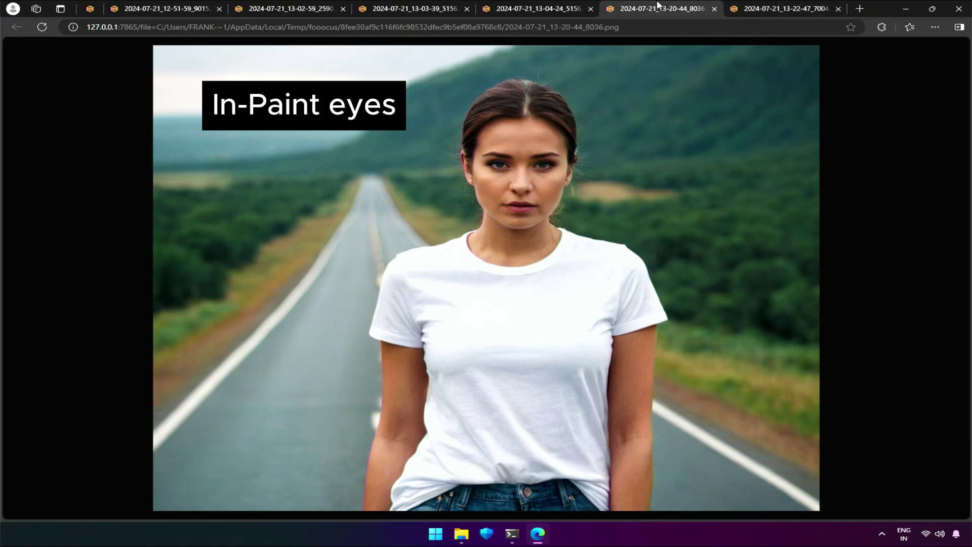
click(757, 6)
click(708, 4)
click(172, 6)
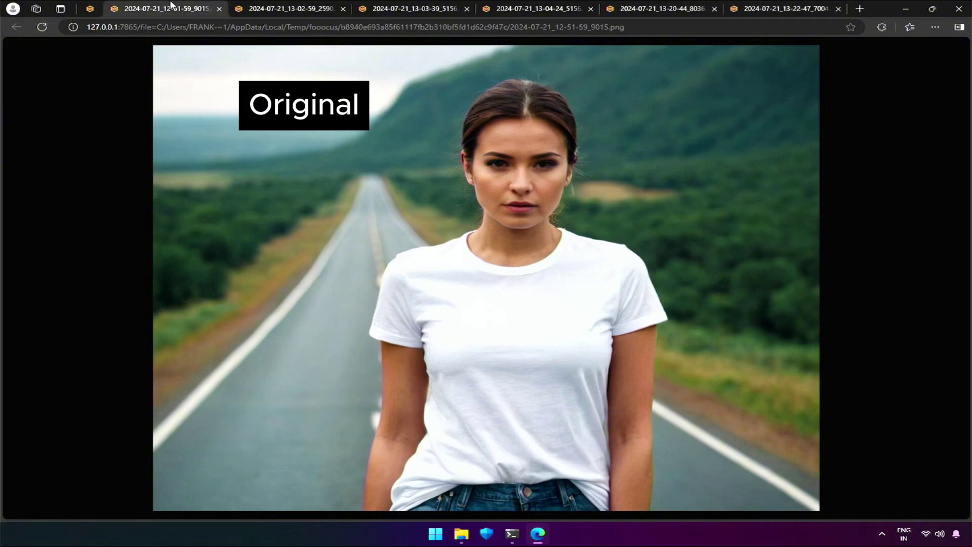
click(660, 4)
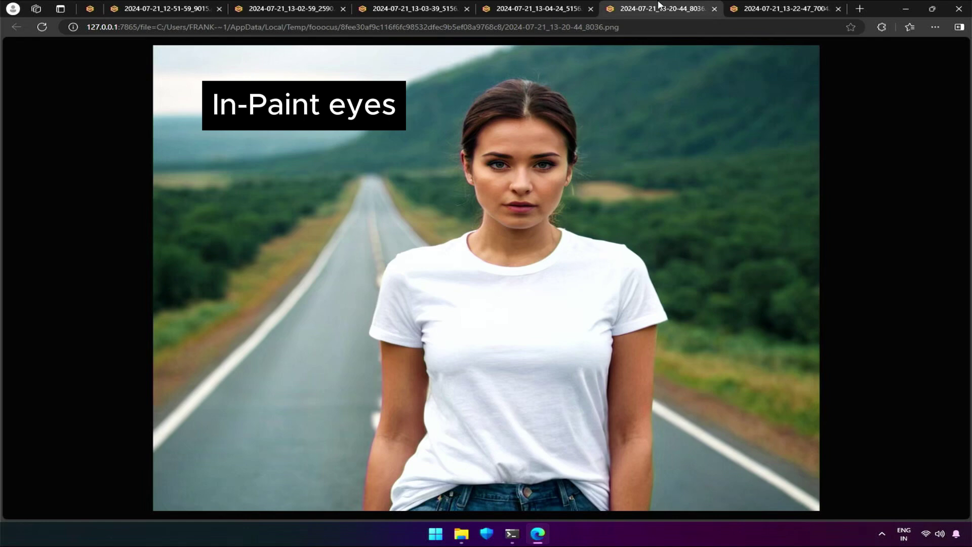
click(171, 6)
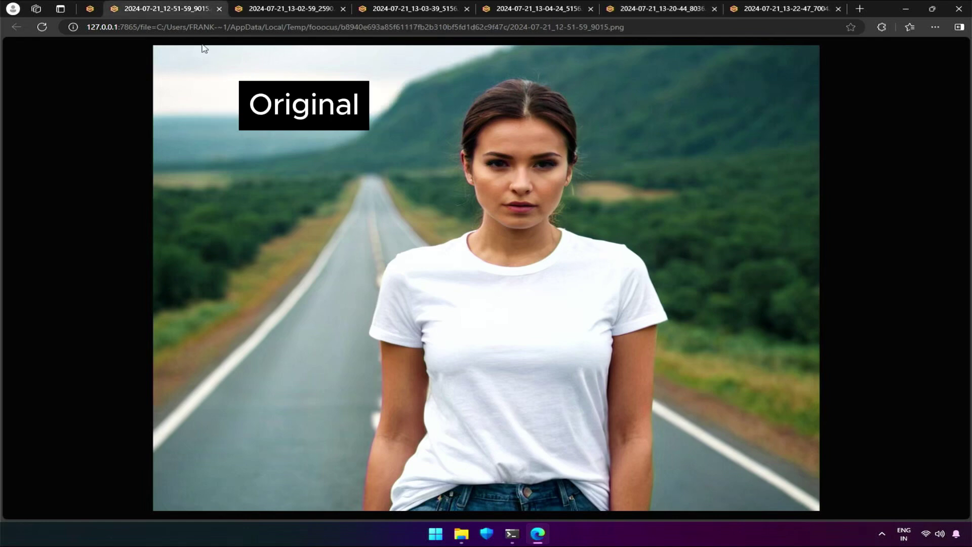
click(670, 5)
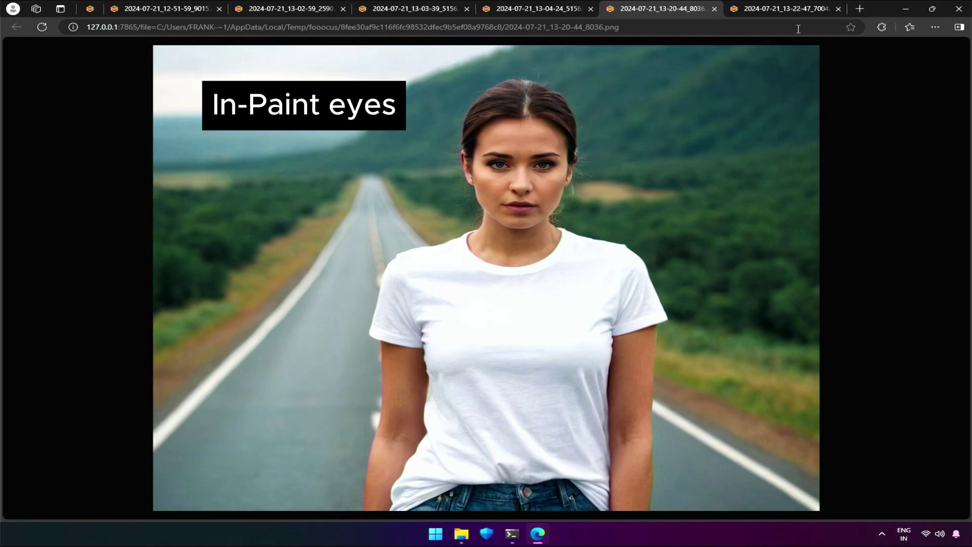
click(794, 6)
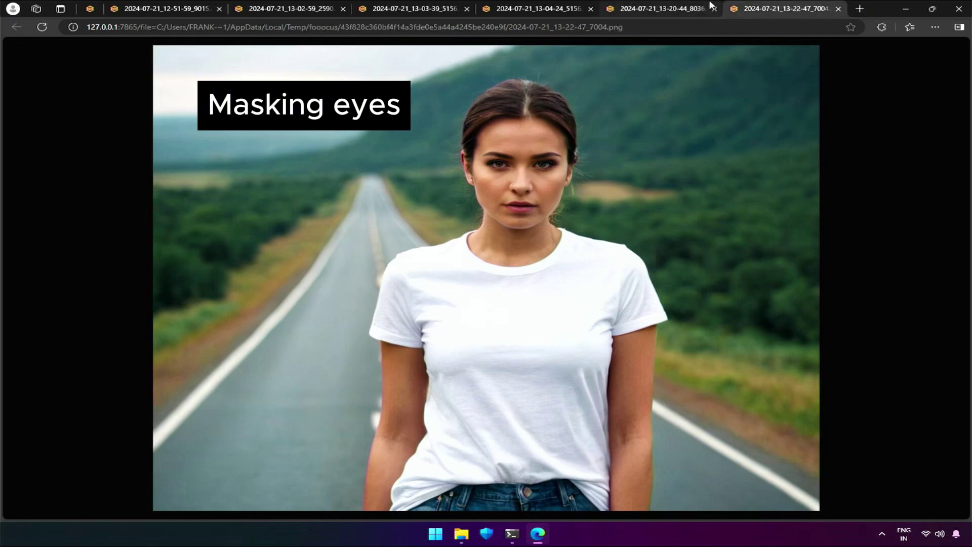